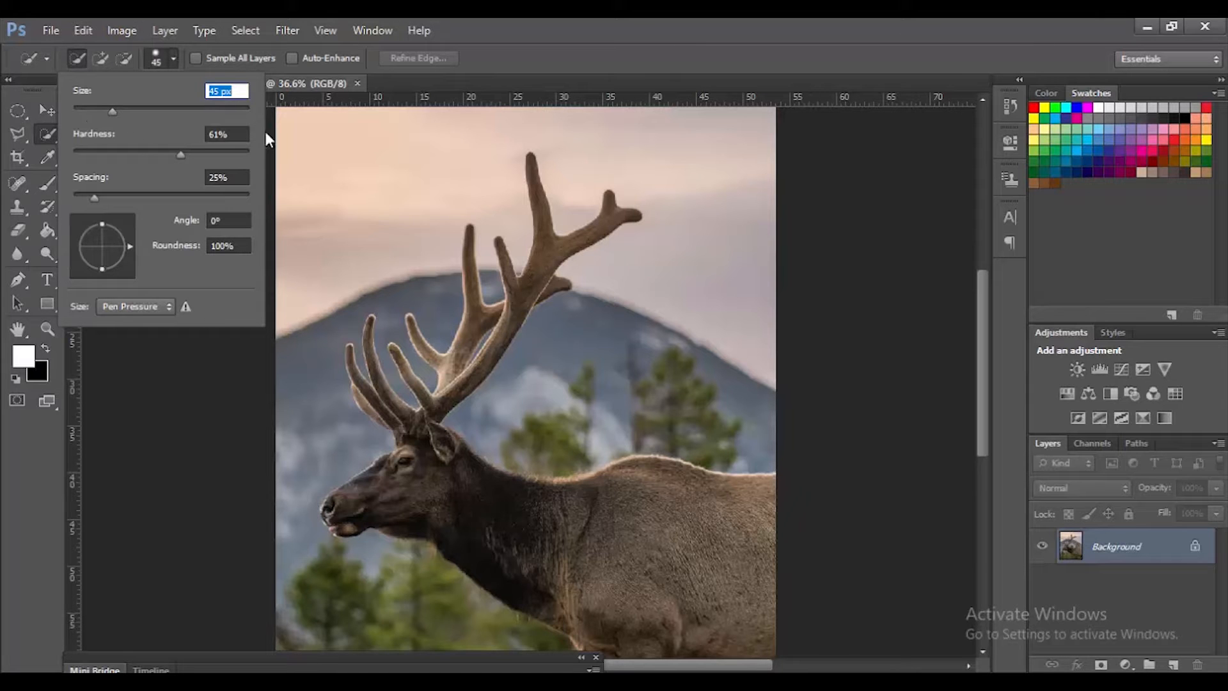
# Step: Select the elk's head, body and main antlers with the Quick Selection tool
pyautogui.click(505, 46)
pyautogui.moveTo(411, 480)
pyautogui.mouseDown()
pyautogui.moveTo(401, 502)
pyautogui.moveTo(345, 505)
pyautogui.mouseUp()
pyautogui.moveTo(576, 512); pyautogui.dragTo(473, 308)
pyautogui.moveTo(384, 256); pyautogui.dragTo(604, 452)
pyautogui.moveTo(579, 393)
pyautogui.mouseDown()
pyautogui.moveTo(541, 276)
pyautogui.moveTo(502, 319)
pyautogui.mouseUp()
# Step: Shrink the Quick Selection brush to 10 px and clean up the selection around the antler branches and head
pyautogui.press('[')
pyautogui.press('[')
pyautogui.press('[')
pyautogui.press('[')
pyautogui.press('[')
pyautogui.press('[')
pyautogui.press('[')
pyautogui.keyDown('alt'); pyautogui.moveTo(542, 369); pyautogui.dragTo(516, 384); pyautogui.keyUp('alt')
pyautogui.moveTo(583, 410)
pyautogui.keyDown('alt'); pyautogui.mouseDown()
pyautogui.moveTo(573, 409)
pyautogui.moveTo(592, 388)
pyautogui.mouseUp(); pyautogui.keyUp('alt')
pyautogui.click(447, 501)
pyautogui.moveTo(503, 411); pyautogui.dragTo(481, 388)
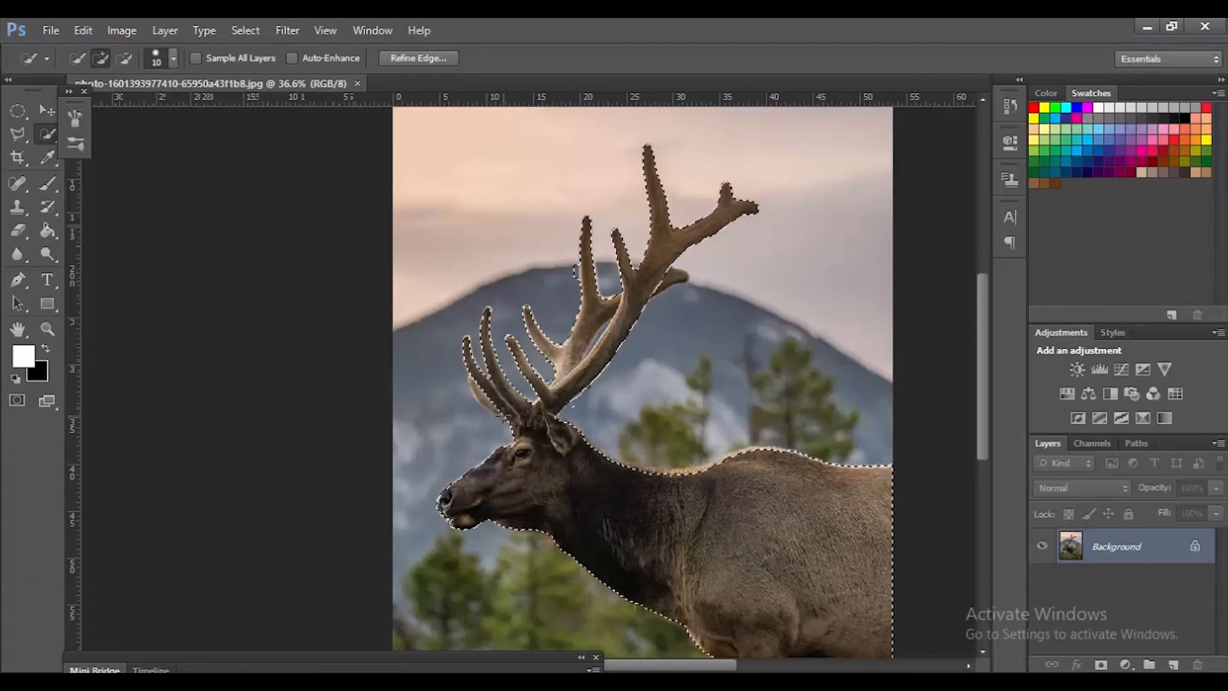
pyautogui.keyDown('alt'); pyautogui.click(575, 272); pyautogui.keyUp('alt')
pyautogui.moveTo(663, 286); pyautogui.dragTo(677, 278)
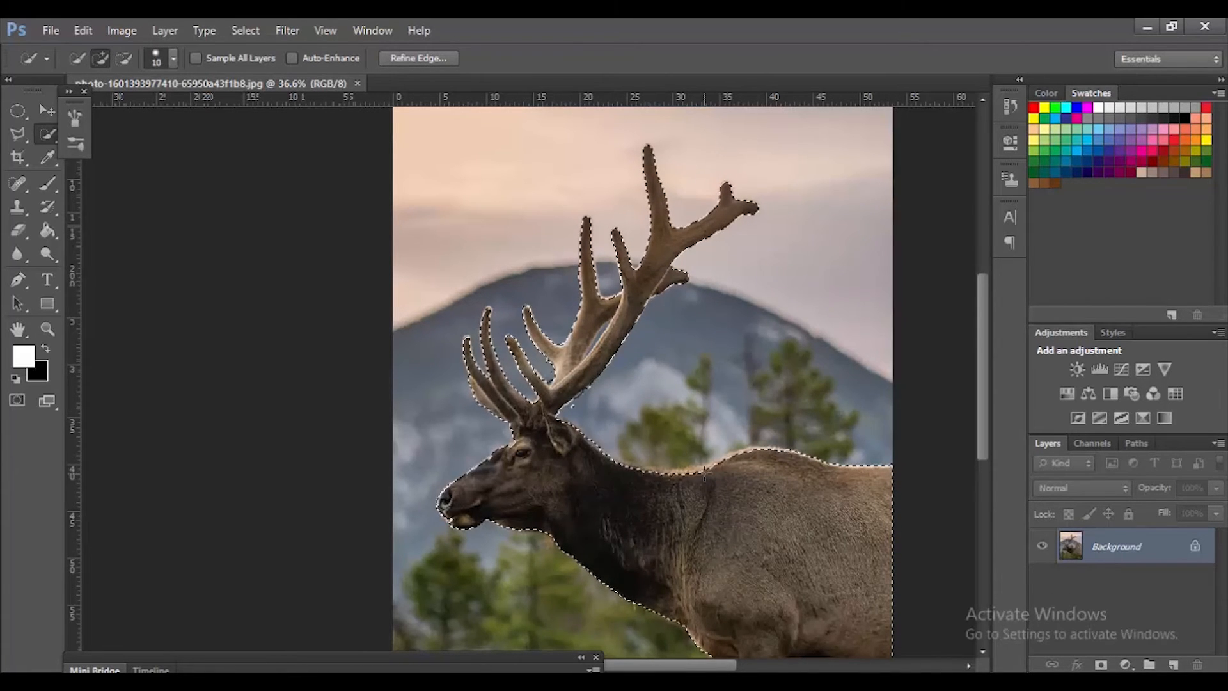
# Step: Refine the selection edge with a 0.3 px radius and 64% color decontamination, outputting to a new layer with layer mask
pyautogui.click(420, 58)
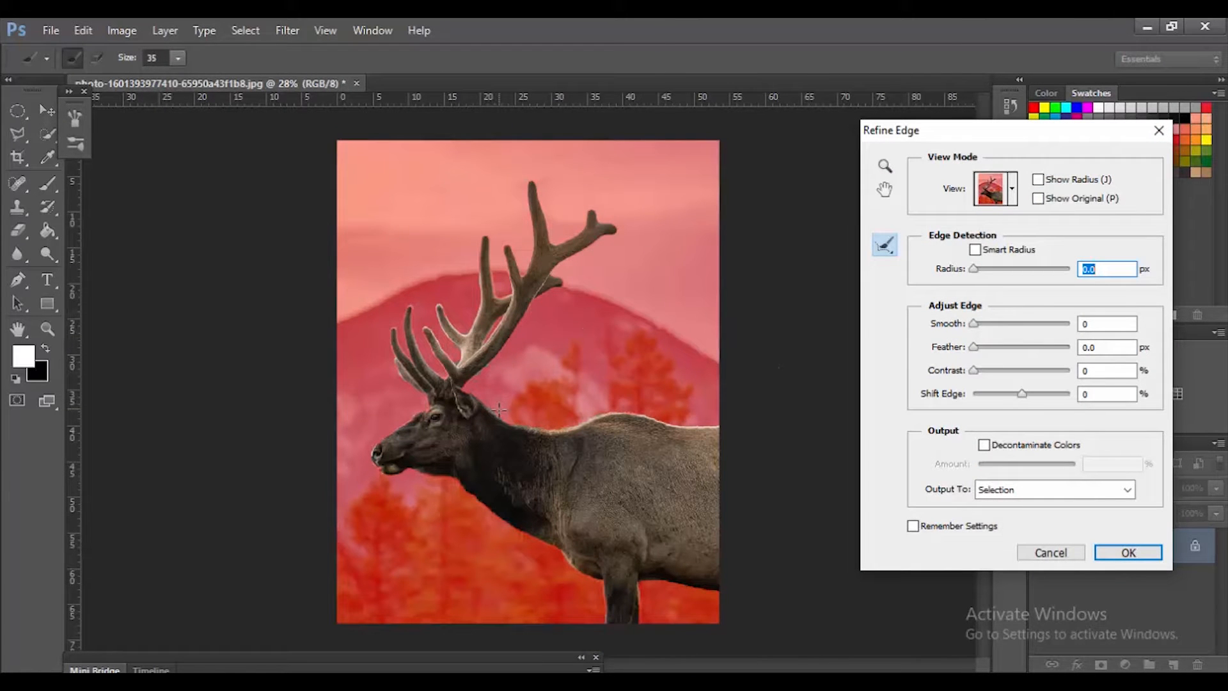
pyautogui.moveTo(973, 269); pyautogui.dragTo(976, 269)
pyautogui.click(984, 444)
pyautogui.moveTo(1028, 463); pyautogui.dragTo(1042, 464)
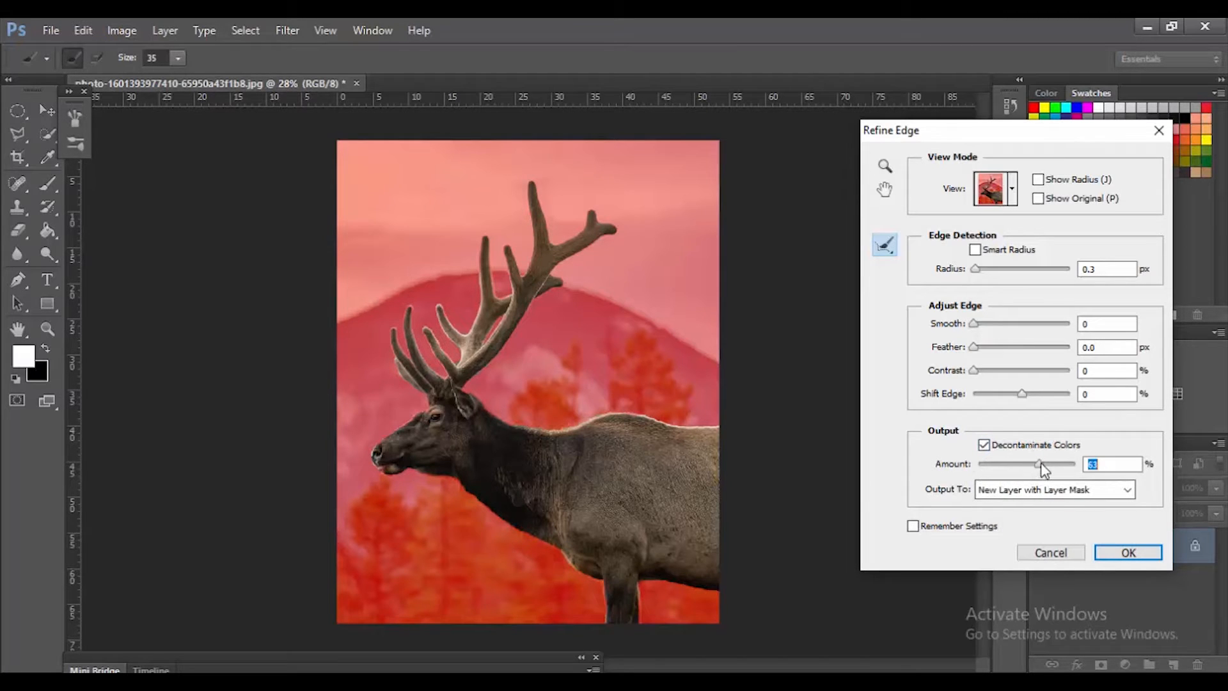
pyautogui.click(1117, 554)
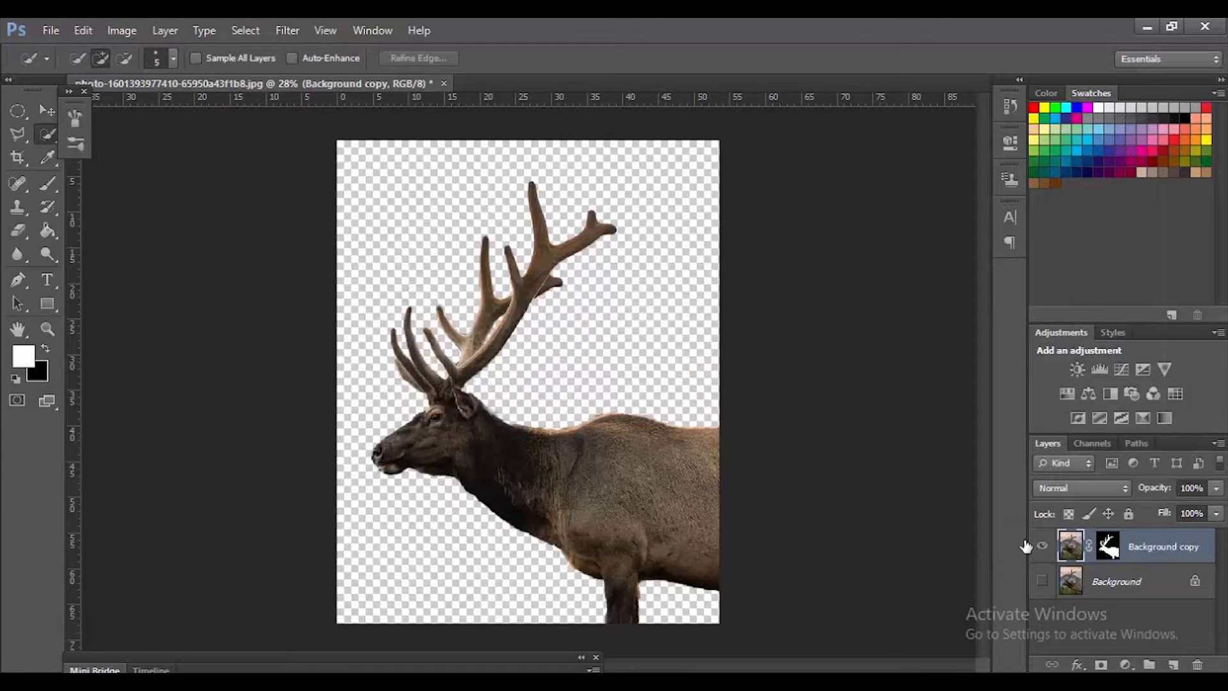
# Step: Make the original Background layer visible again and select it
pyautogui.click(1042, 580)
pyautogui.click(1044, 582)
pyautogui.click(1042, 580)
pyautogui.click(1117, 580)
# Step: Add a Color Lookup adjustment above the Background layer using the Moonlight.3DL 3DLUT file
pyautogui.click(1126, 665)
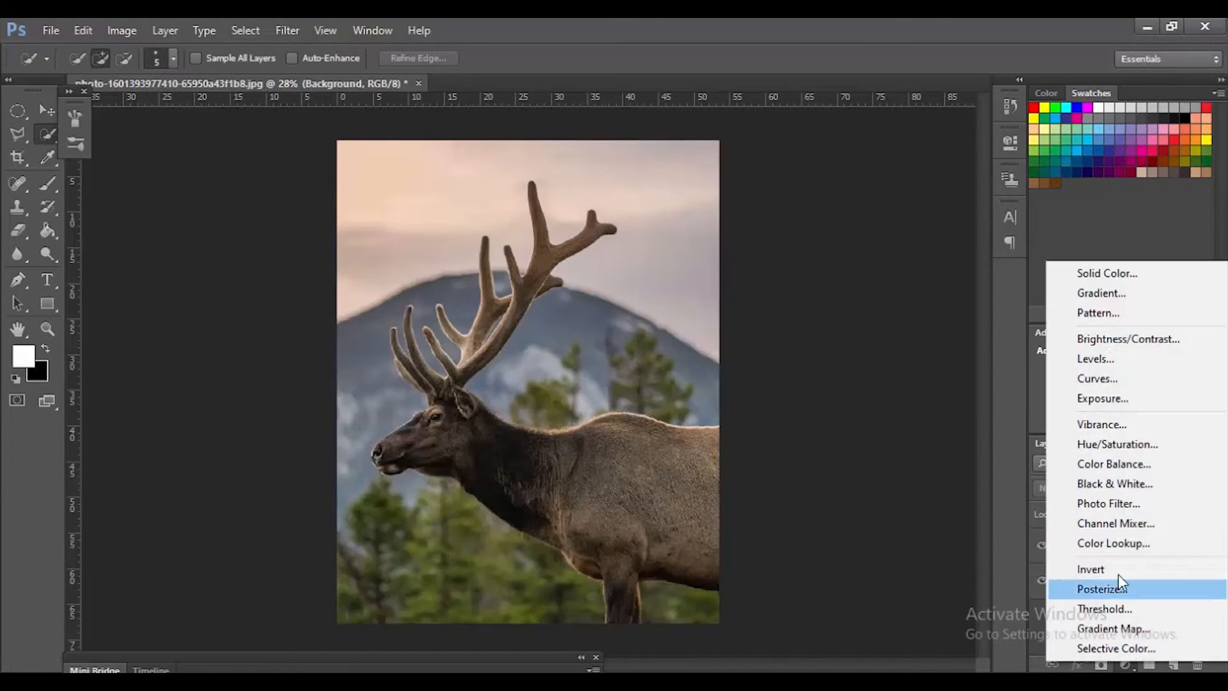
pyautogui.click(1132, 544)
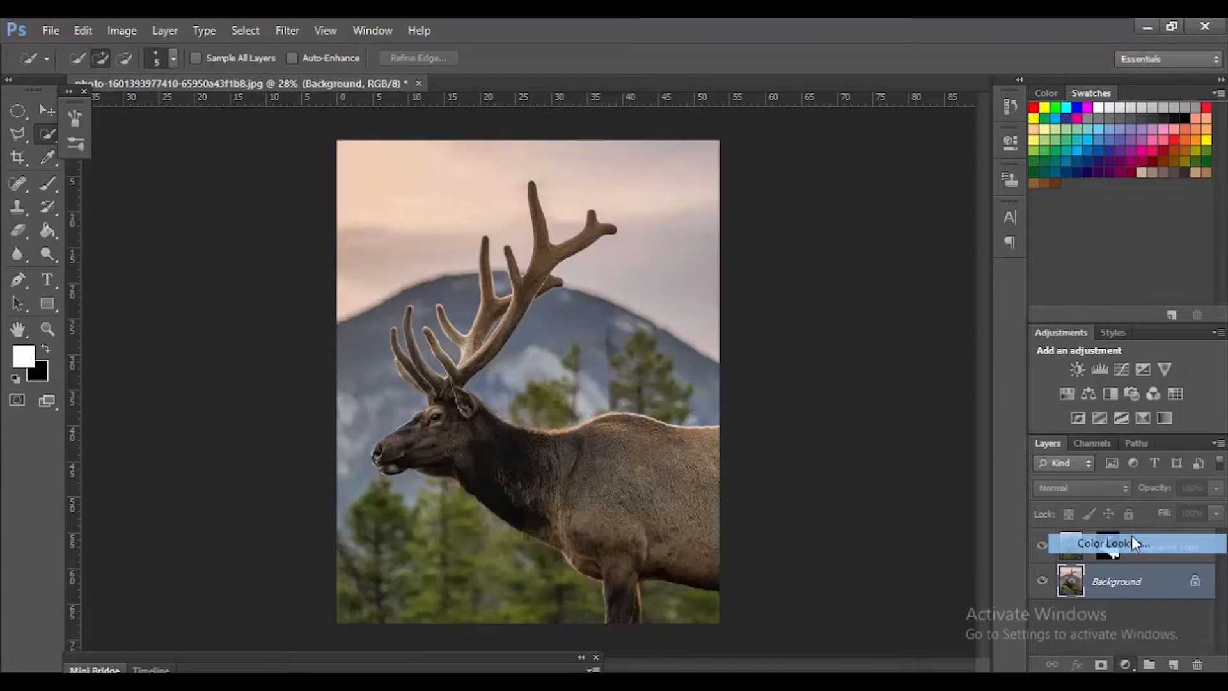
pyautogui.click(964, 187)
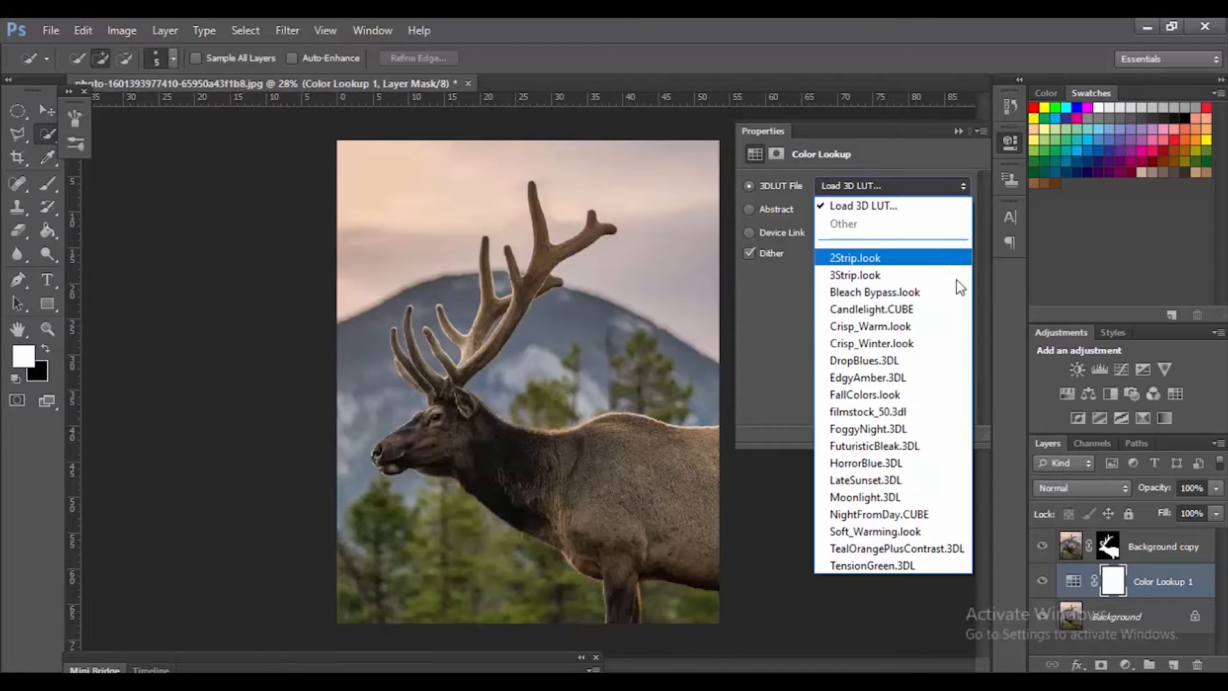
pyautogui.click(939, 499)
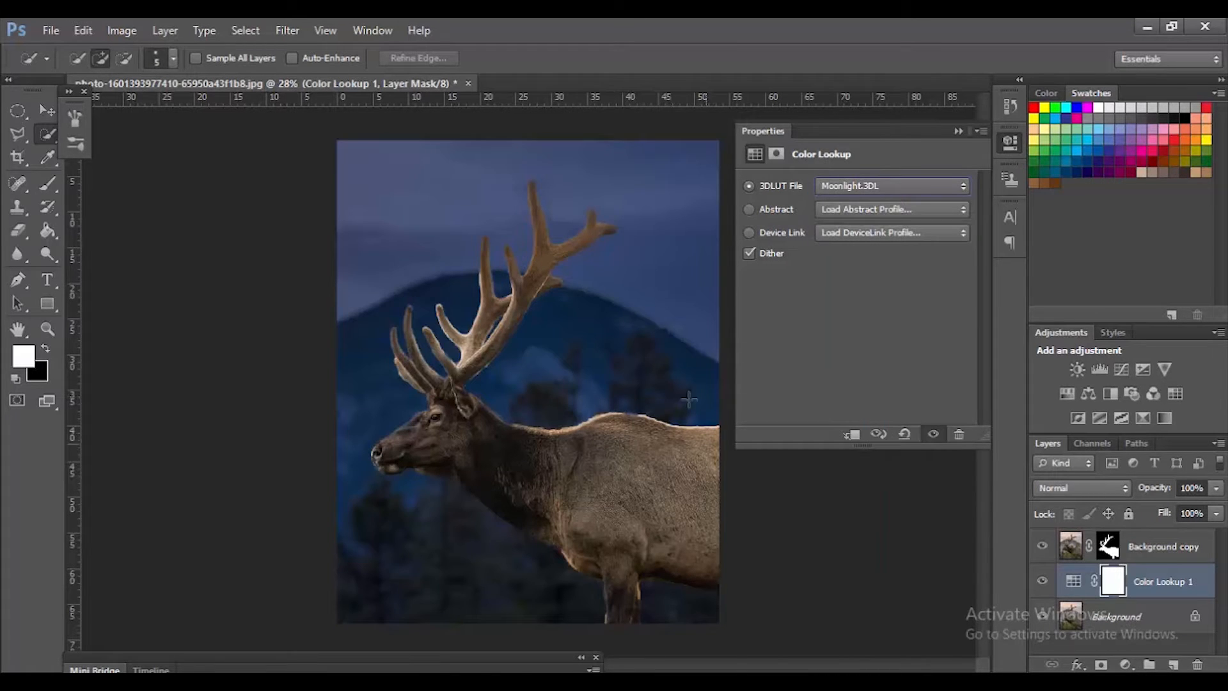
pyautogui.click(958, 131)
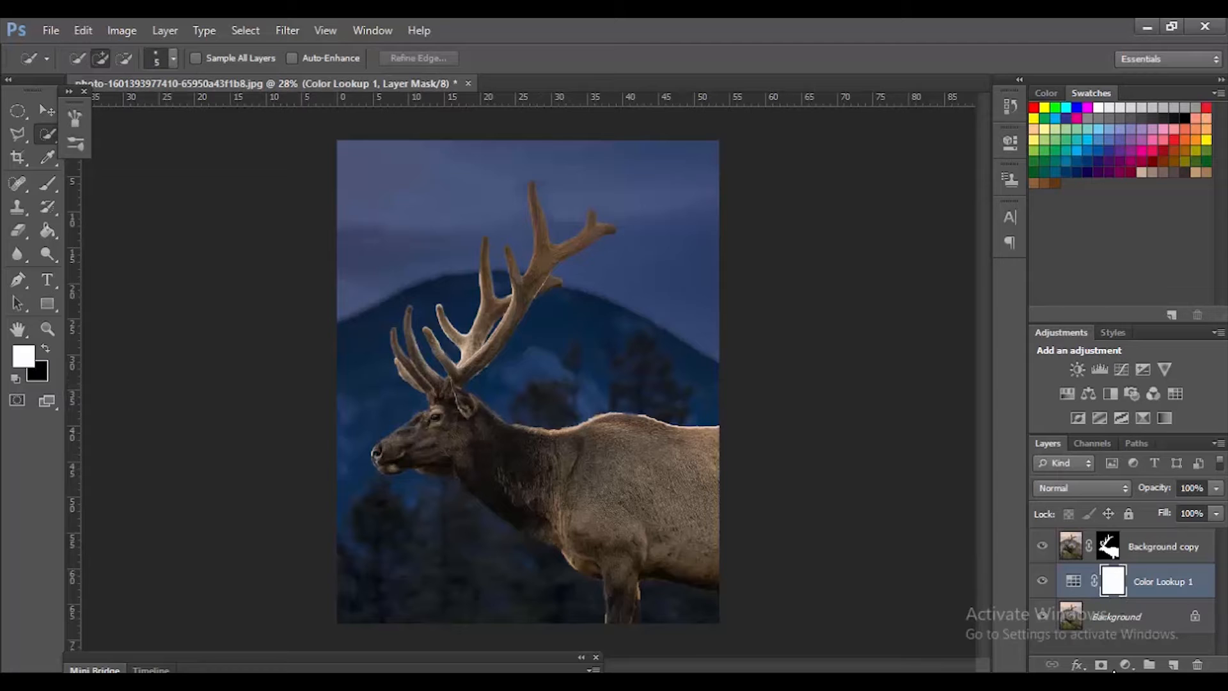
# Step: Load the elk cutout's layer mask as a selection and set the Polygonal Lasso to subtract from it
pyautogui.click(1145, 544)
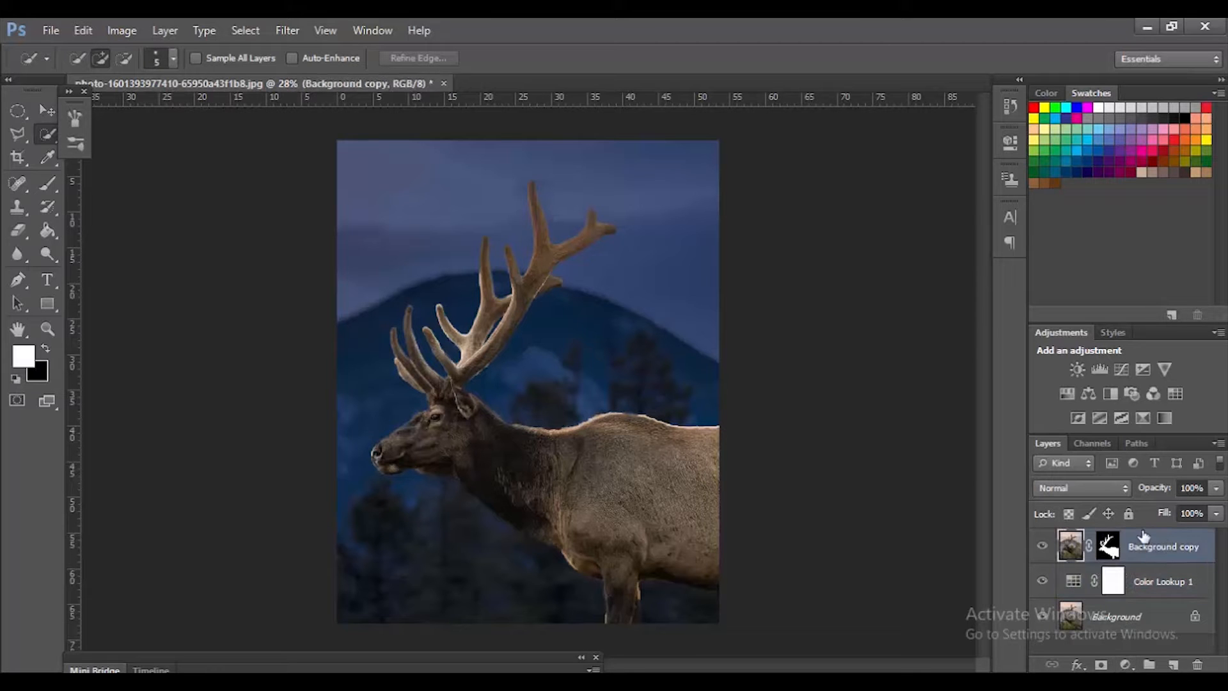
pyautogui.keyDown('ctrl'); pyautogui.click(1109, 548); pyautogui.keyUp('ctrl')
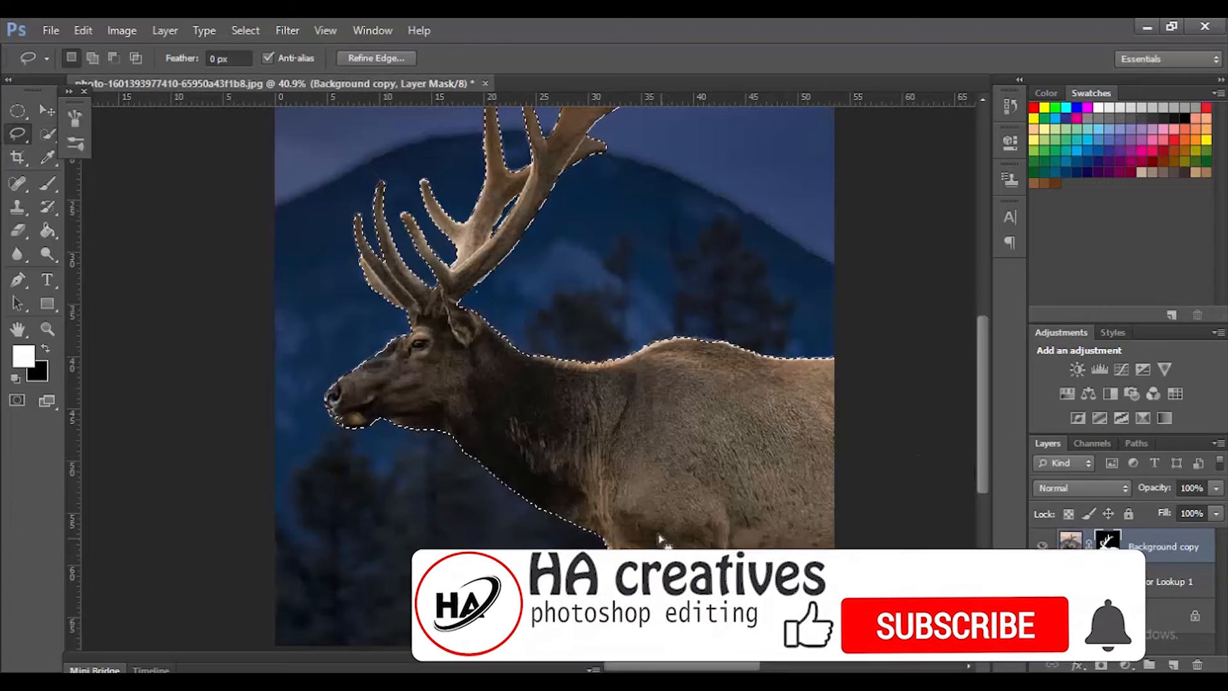
pyautogui.moveTo(618, 296); pyautogui.dragTo(690, 403)
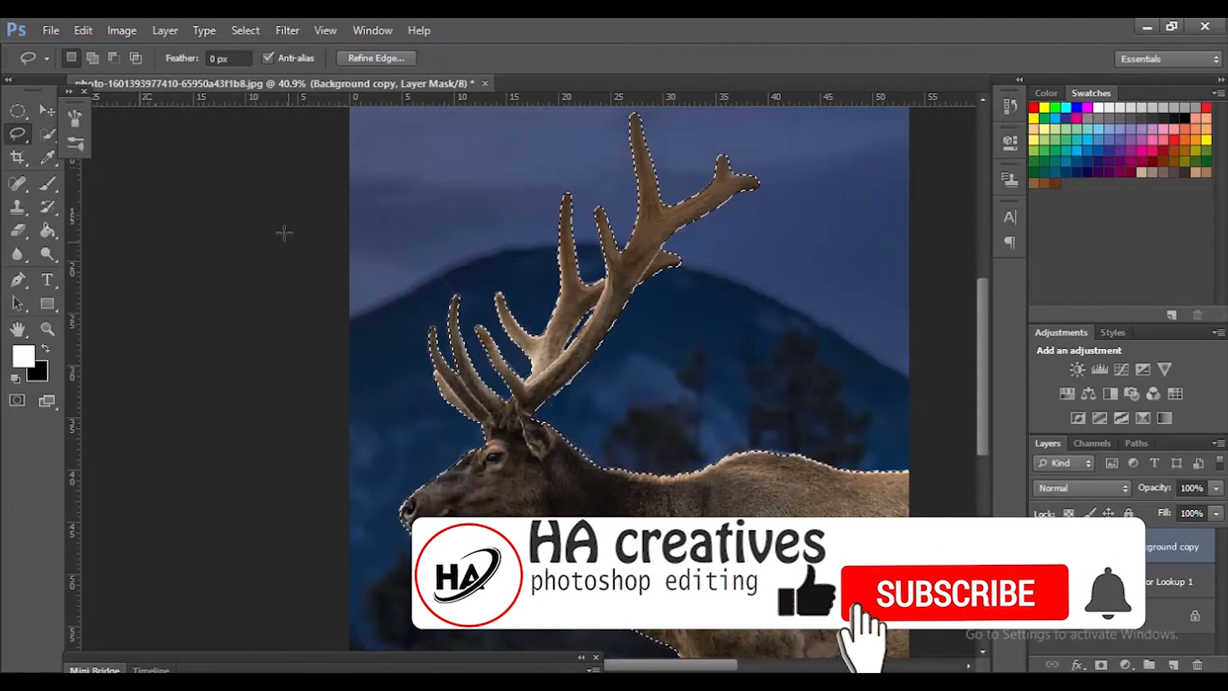
pyautogui.rightClick(14, 136)
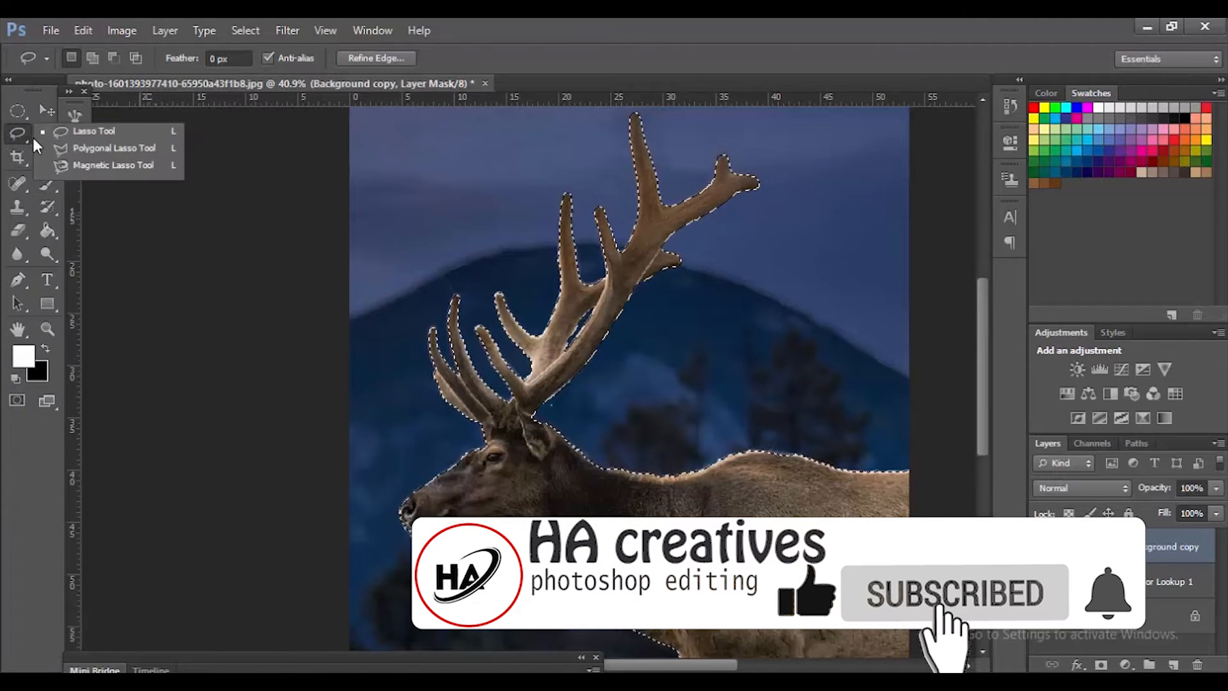
pyautogui.click(73, 146)
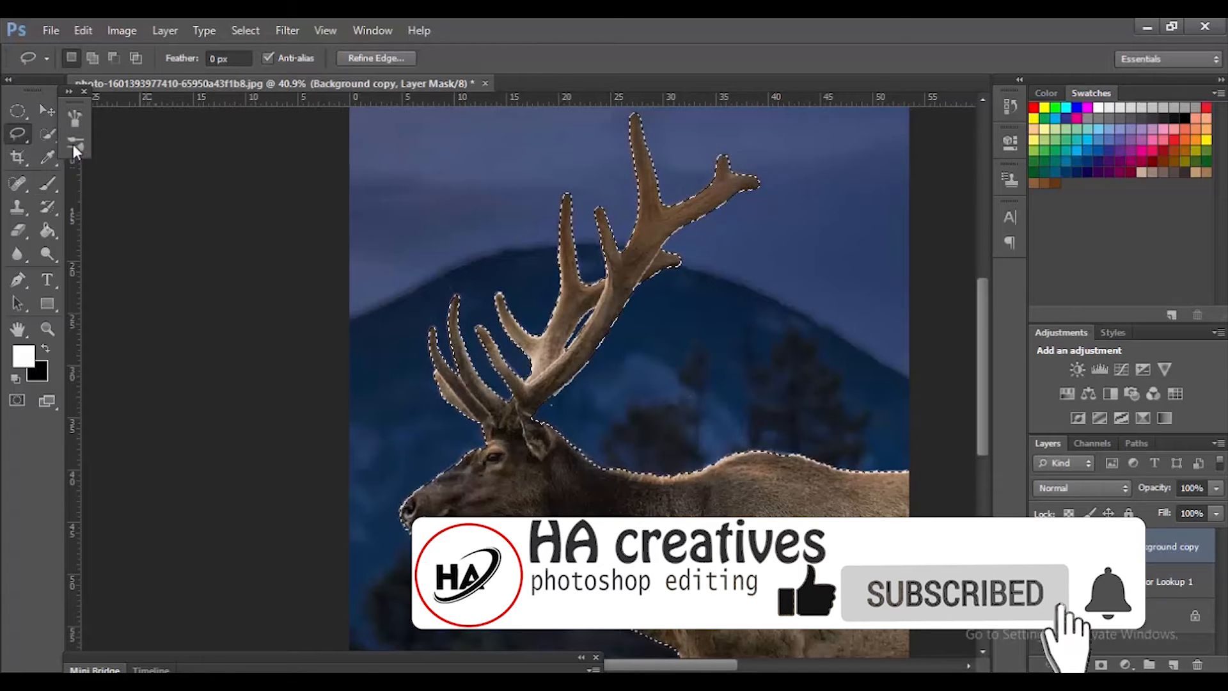
pyautogui.click(108, 60)
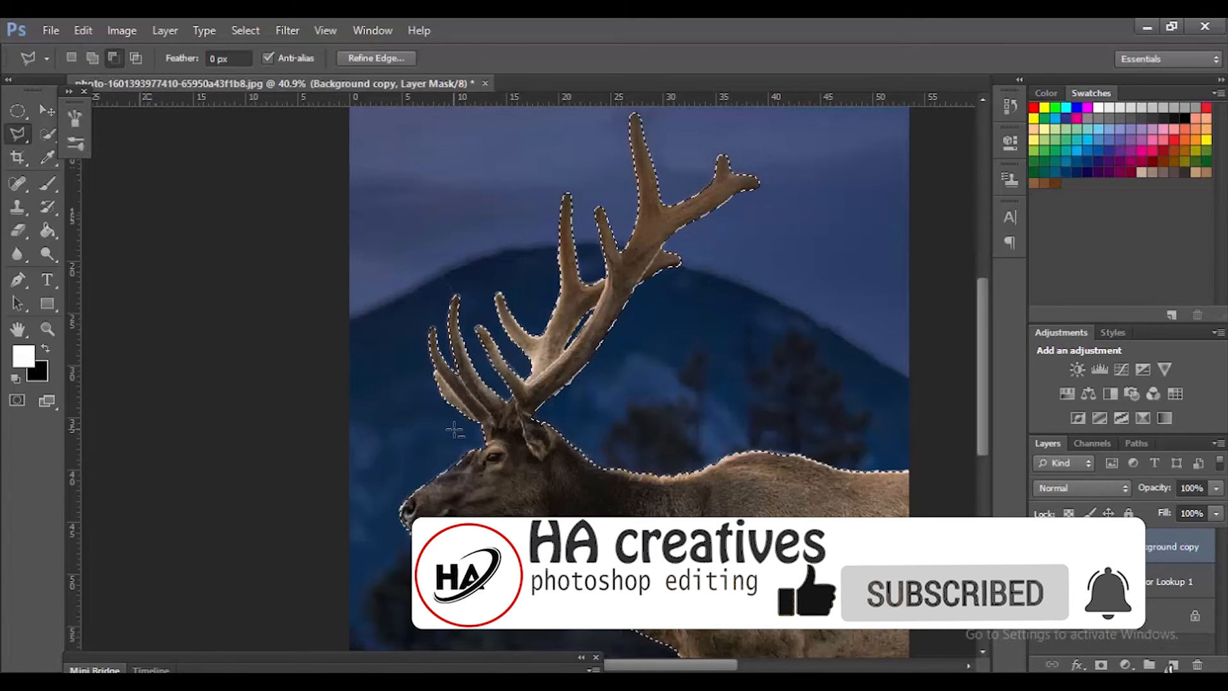
# Step: Subtract the elk's head and body from the selection with the Polygonal Lasso, leaving only the antlers selected
pyautogui.click(481, 434)
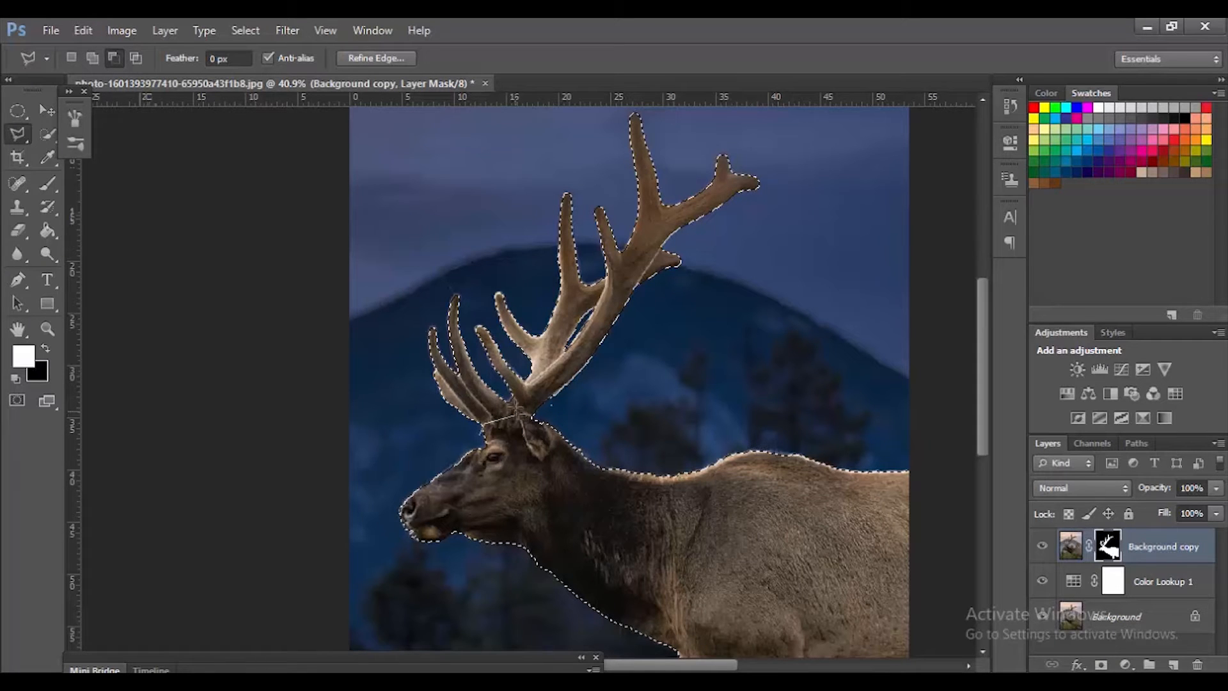
pyautogui.click(540, 416)
pyautogui.click(902, 425)
pyautogui.click(919, 434)
pyautogui.scroll(-3, 920, 494)
pyautogui.click(916, 557)
pyautogui.click(677, 561)
pyautogui.click(361, 328)
pyautogui.click(481, 237)
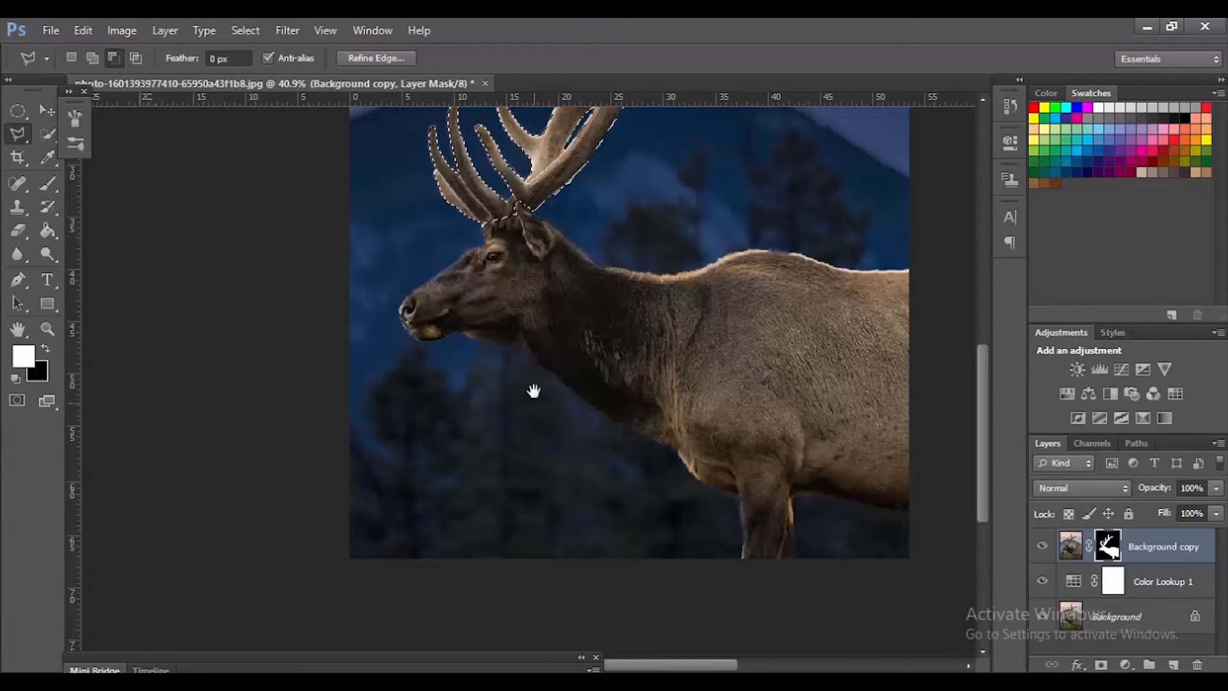
# Step: Copy the selected antlers from the elk cutout's image to a new layer
pyautogui.moveTo(685, 195); pyautogui.dragTo(689, 483)
pyautogui.click(1062, 550)
pyautogui.hotkey('ctrl', 'j')
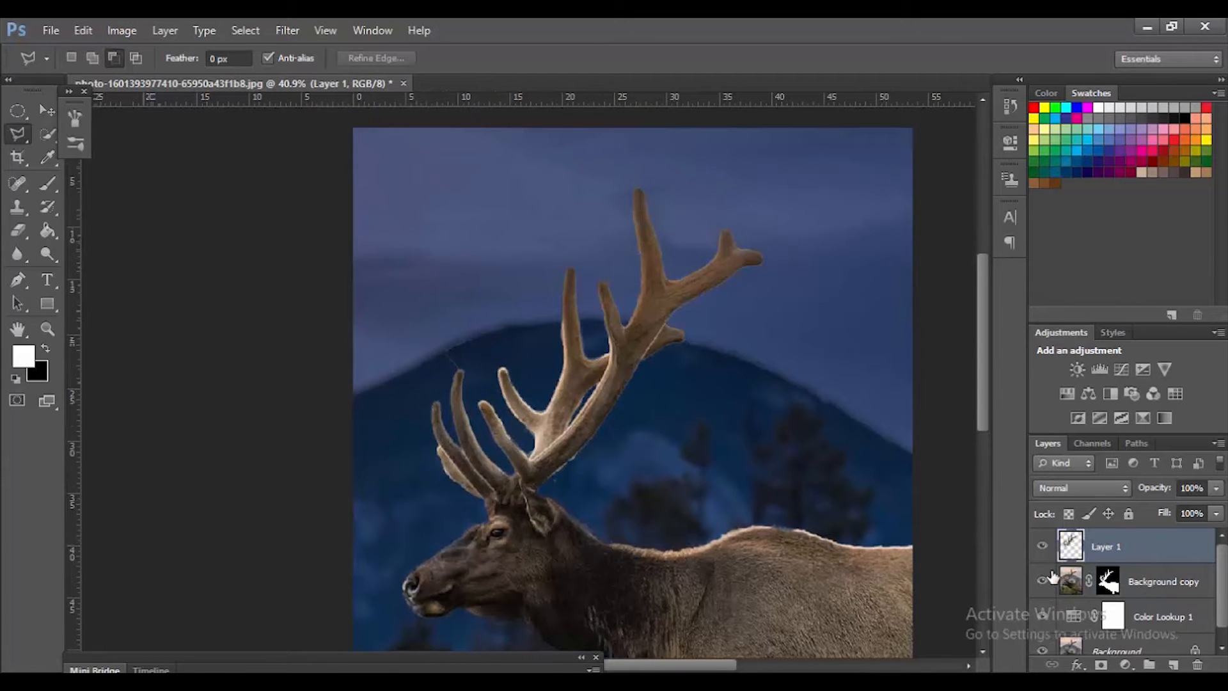
# Step: Put the antler layer into a new group and toggle the group's visibility off and on
pyautogui.hotkey('ctrl', 'g')
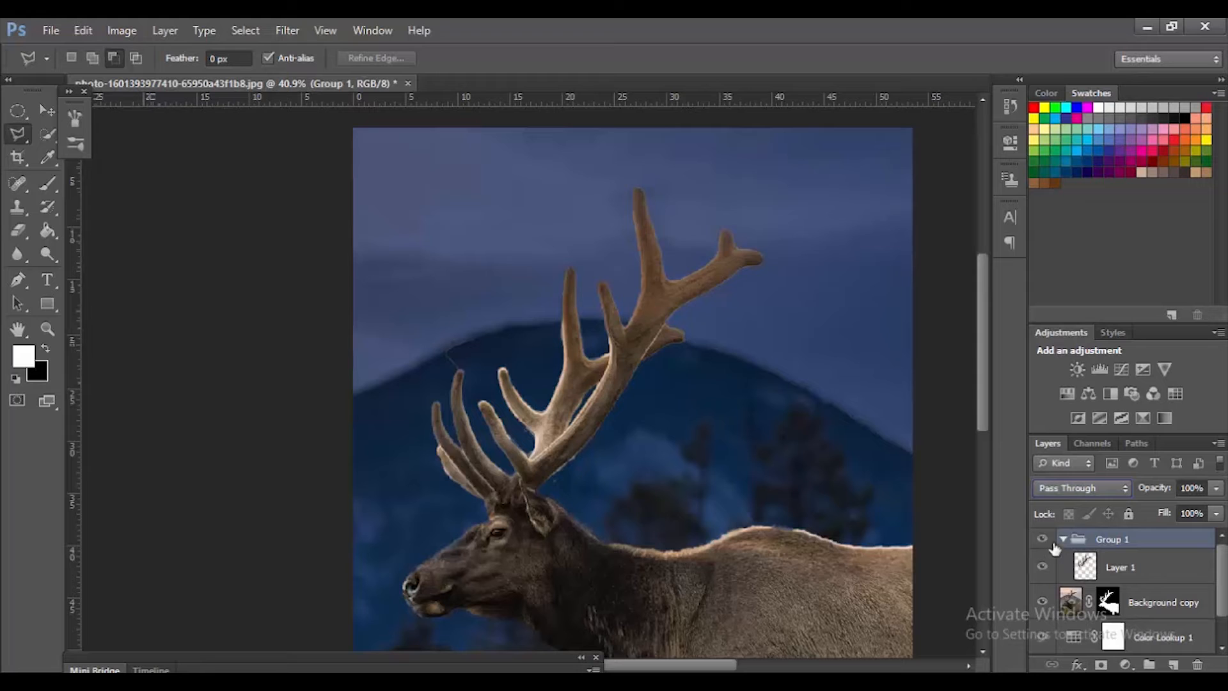
pyautogui.click(1043, 541)
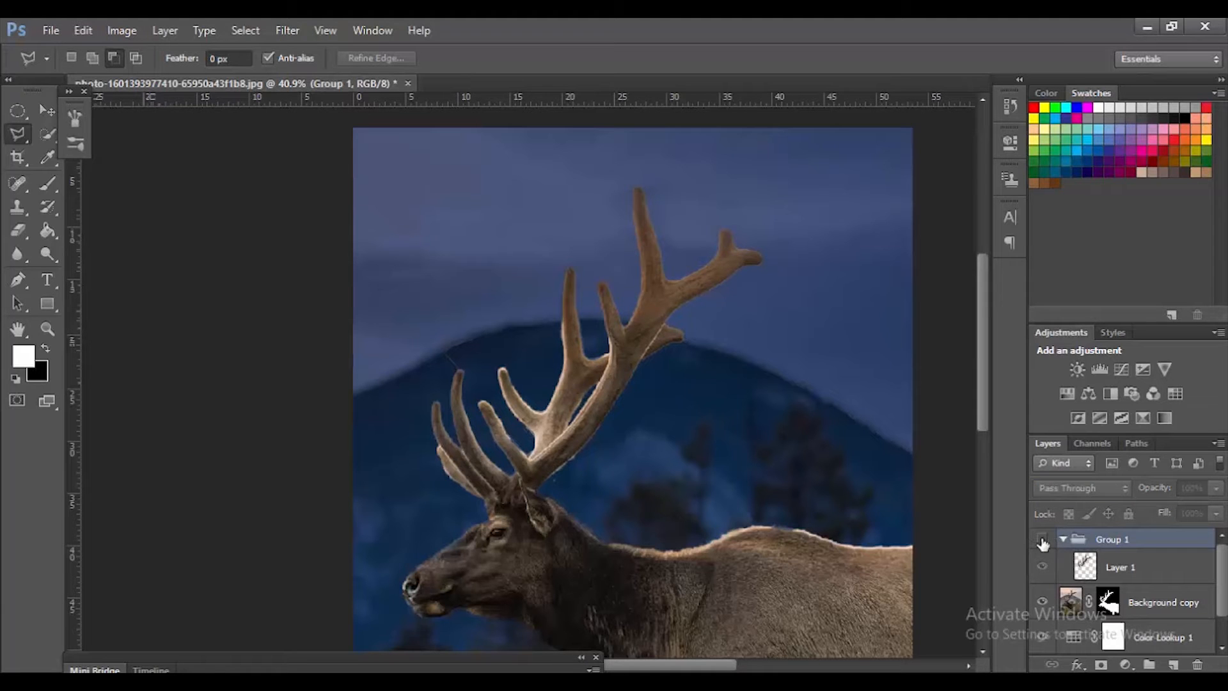
pyautogui.click(1043, 541)
pyautogui.click(1064, 540)
pyautogui.click(1065, 540)
pyautogui.click(1066, 539)
pyautogui.click(1065, 540)
pyautogui.click(1065, 539)
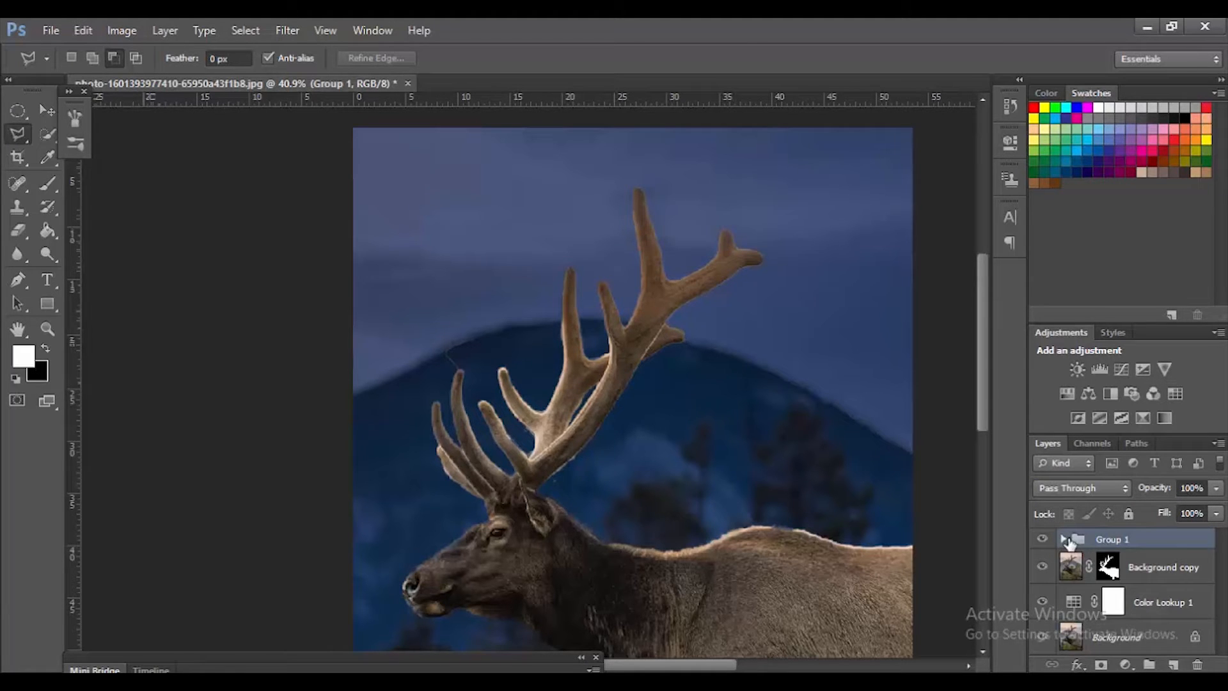
pyautogui.click(1066, 539)
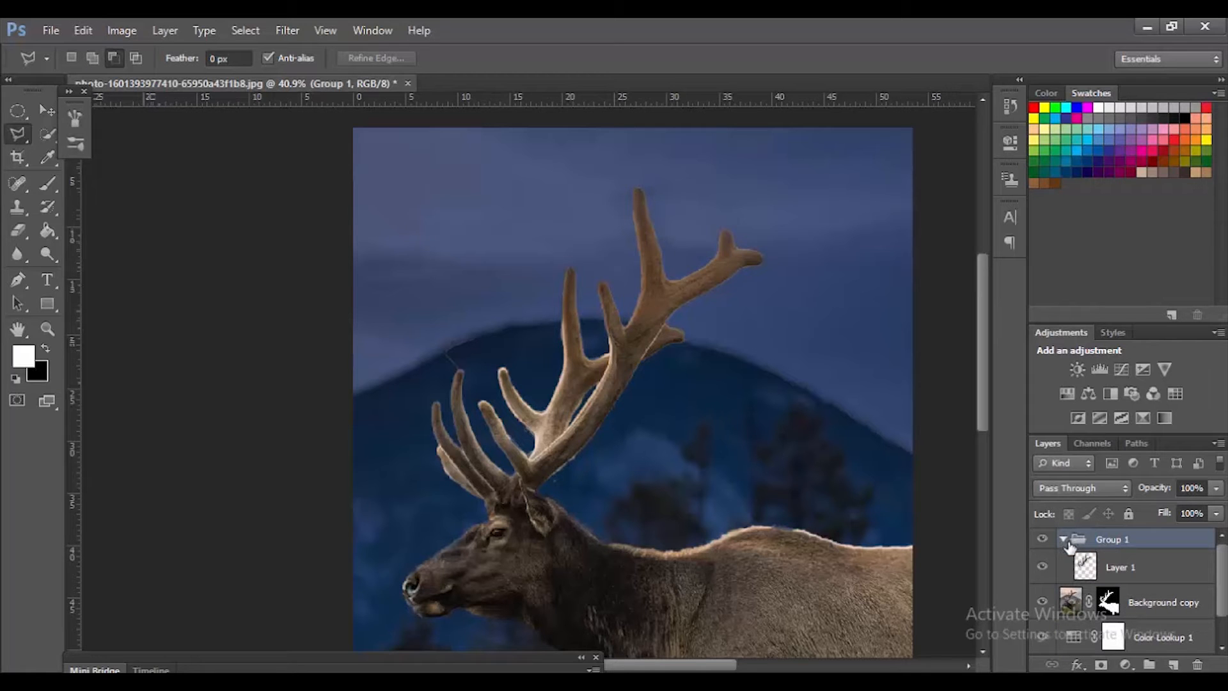
# Step: Convert the antler layer inside the group to a Smart Object
pyautogui.click(1085, 566)
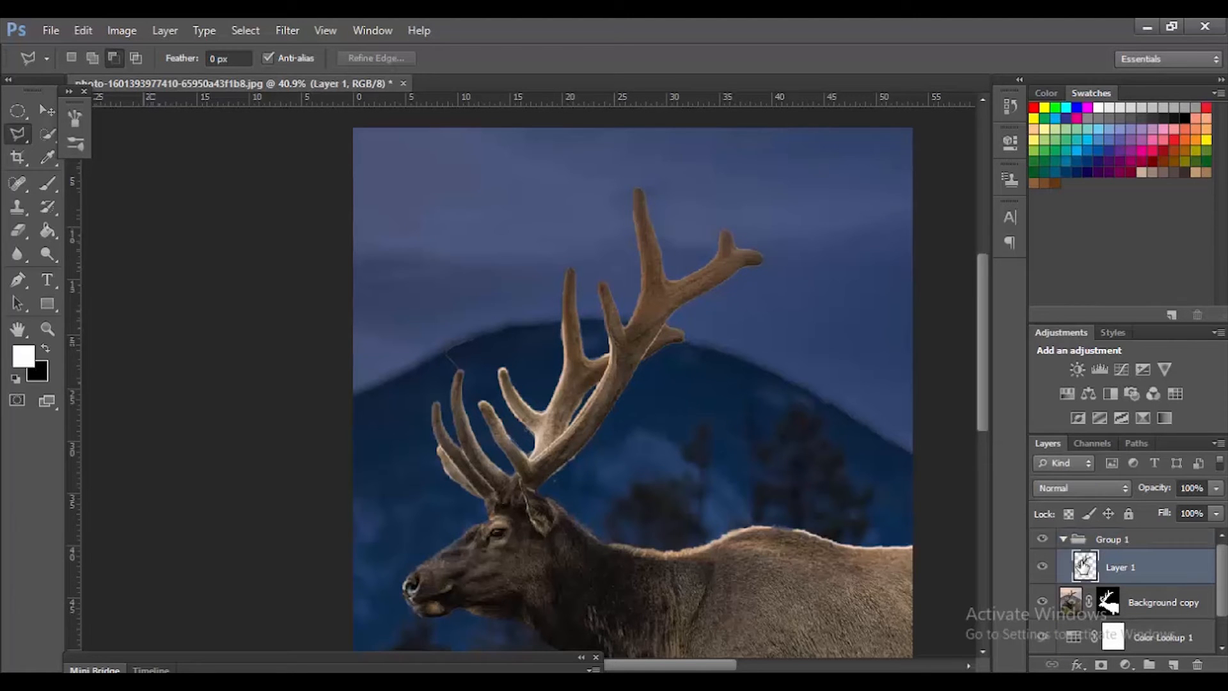
pyautogui.rightClick(1085, 566)
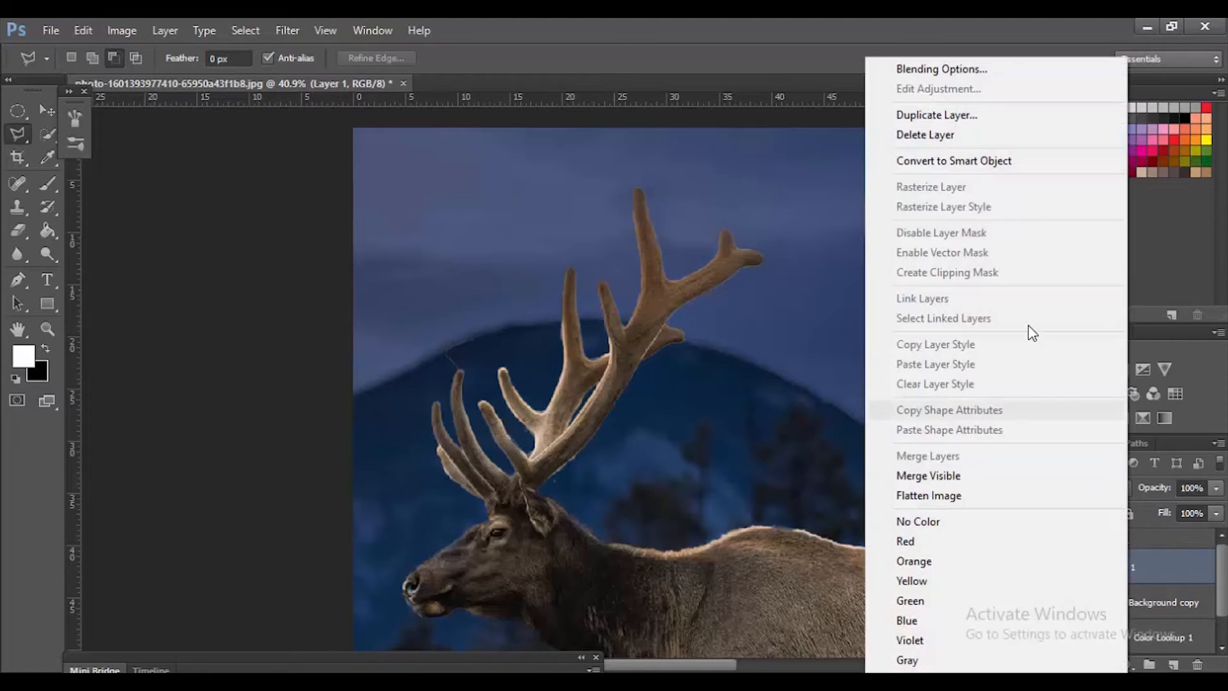
pyautogui.click(1021, 164)
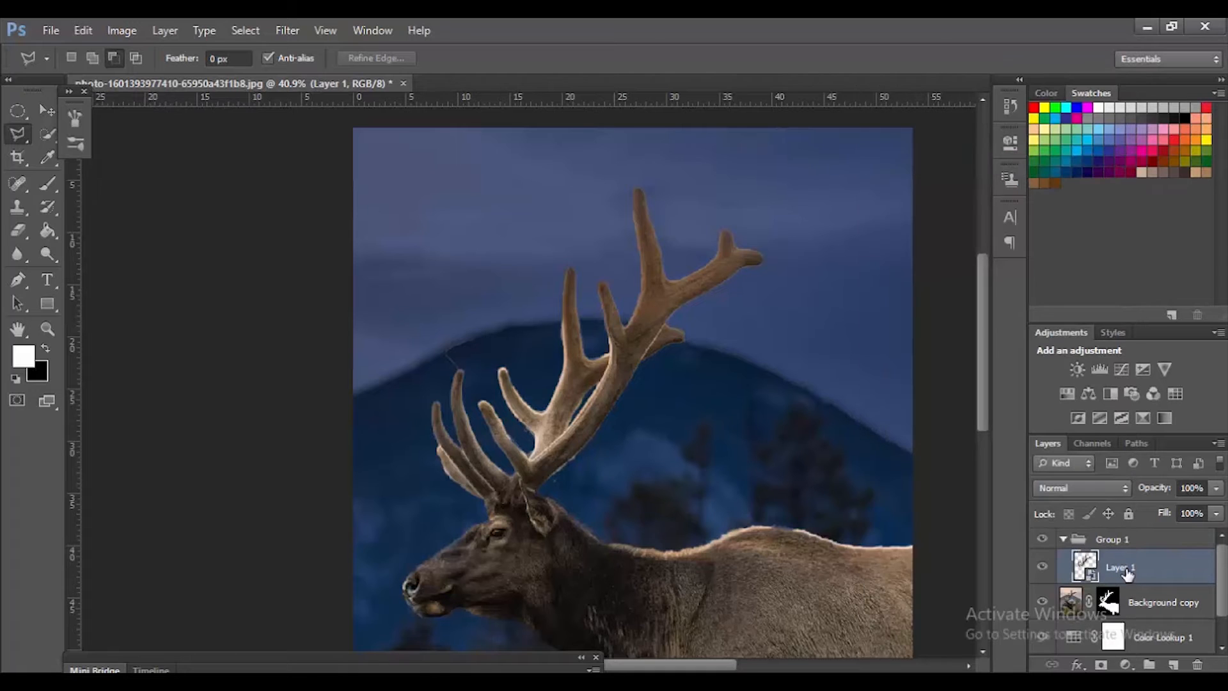
# Step: Duplicate the antler Smart Object and set the copy's blend mode to Color Dodge
pyautogui.hotkey('ctrl', 'j')
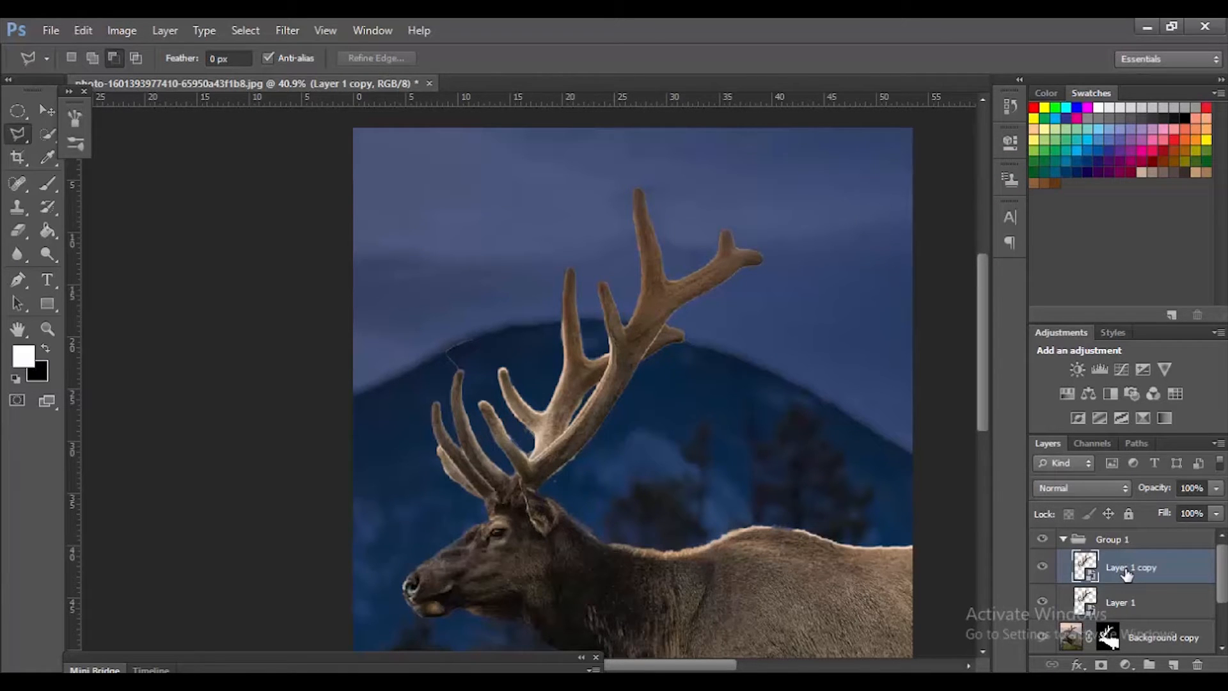
pyautogui.click(1125, 490)
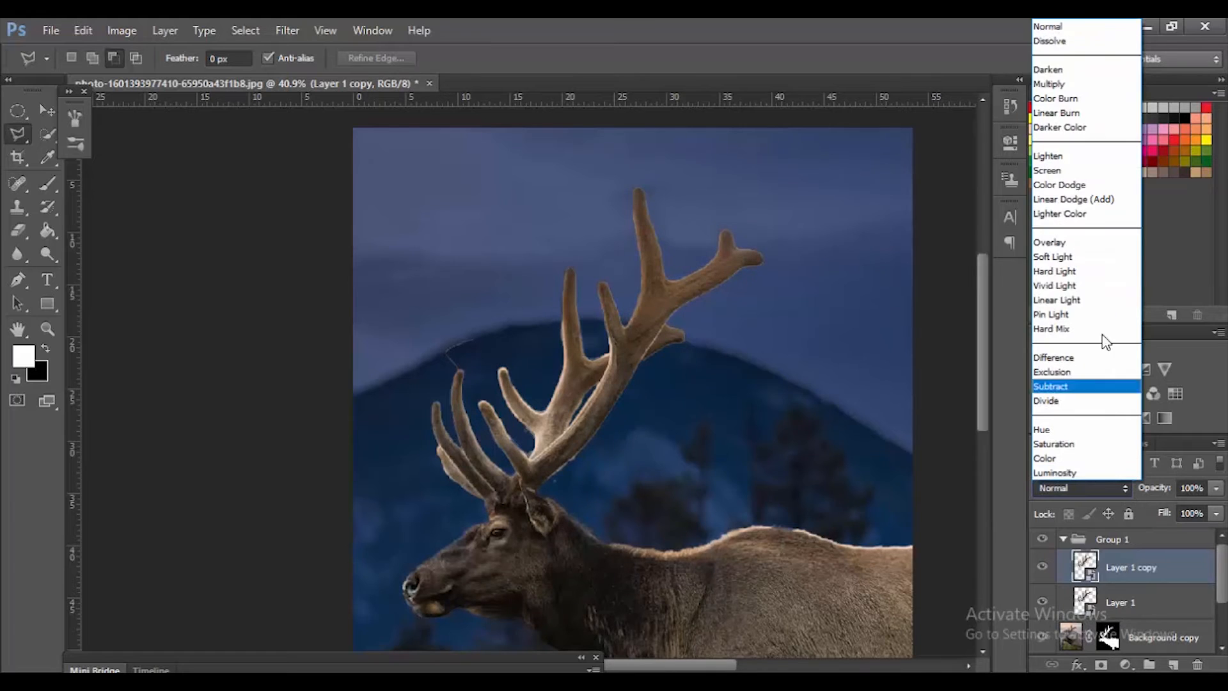
pyautogui.click(1088, 185)
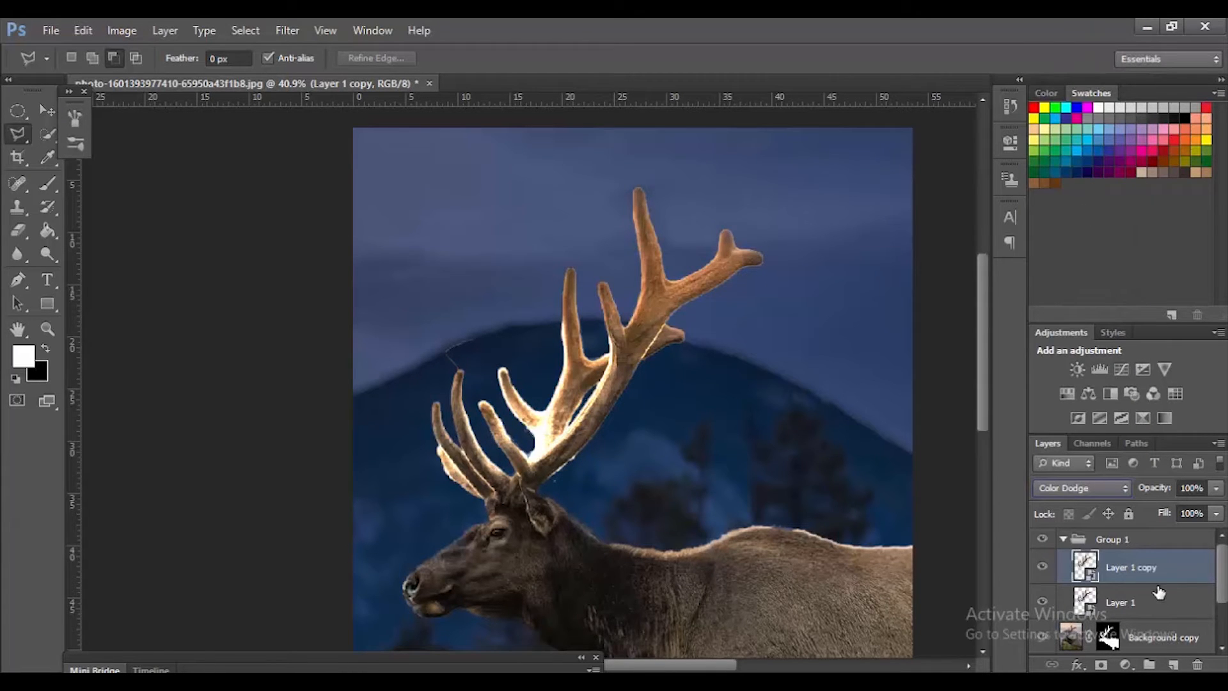
# Step: Apply a Gaussian Blur with a 5.0 pixel radius to the Color Dodge antler copy
pyautogui.click(282, 30)
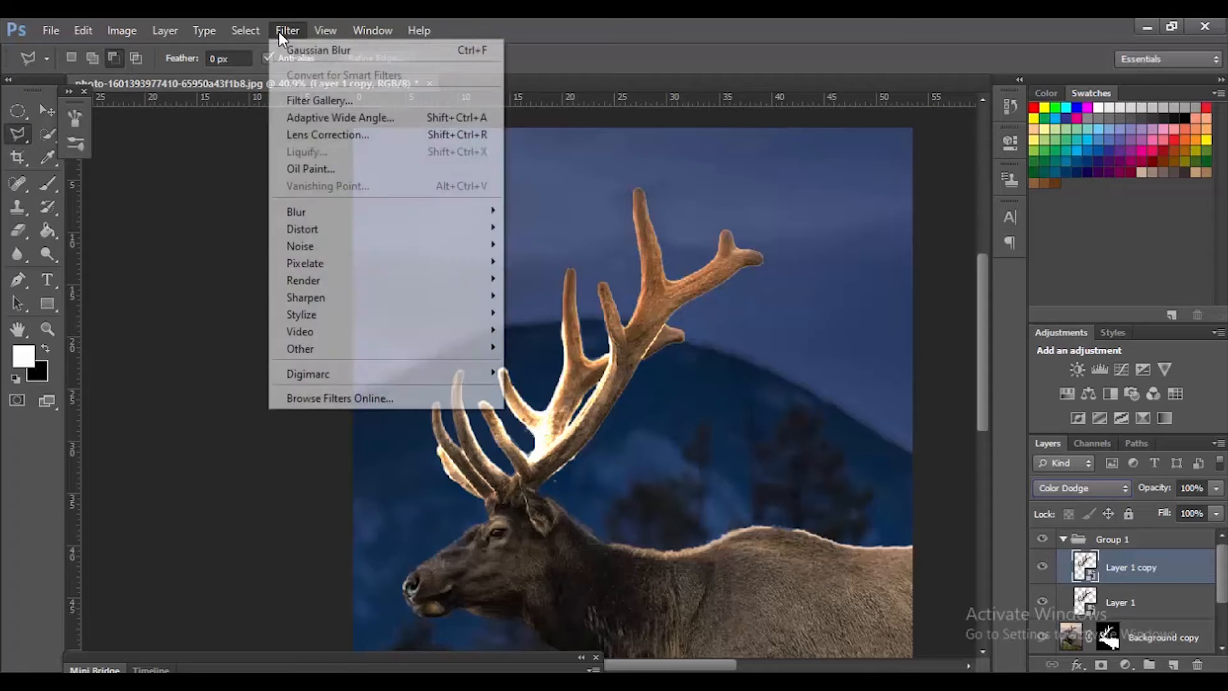
pyautogui.moveTo(383, 212)
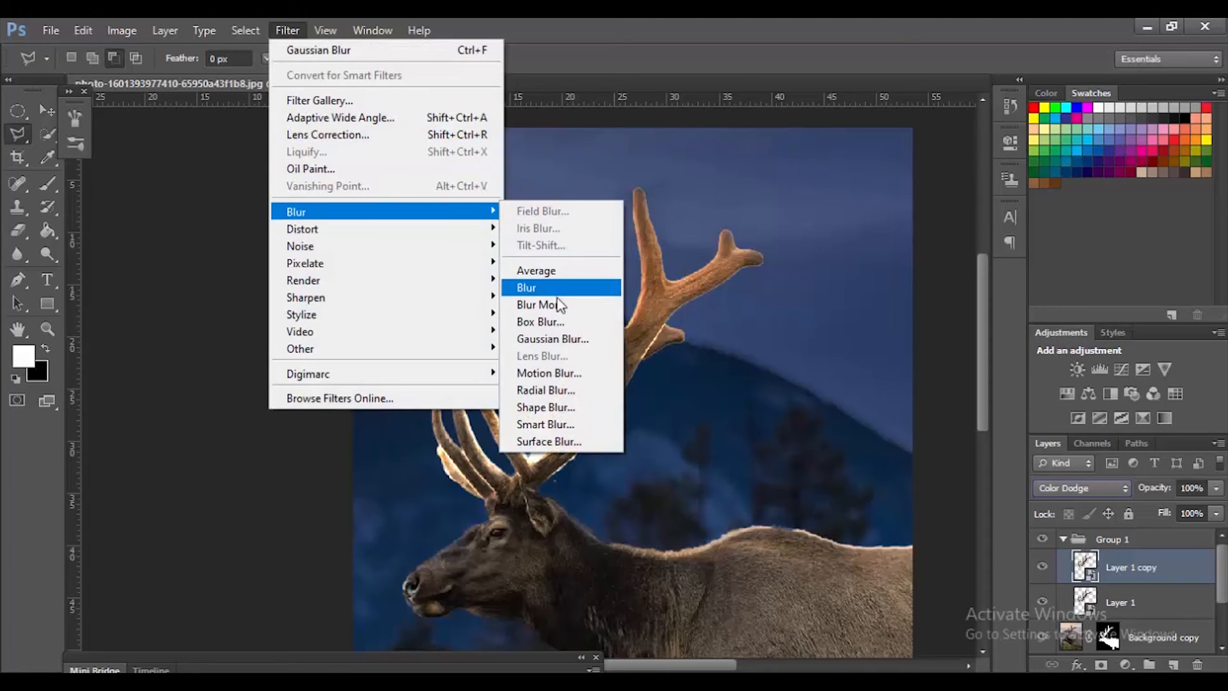
pyautogui.click(558, 339)
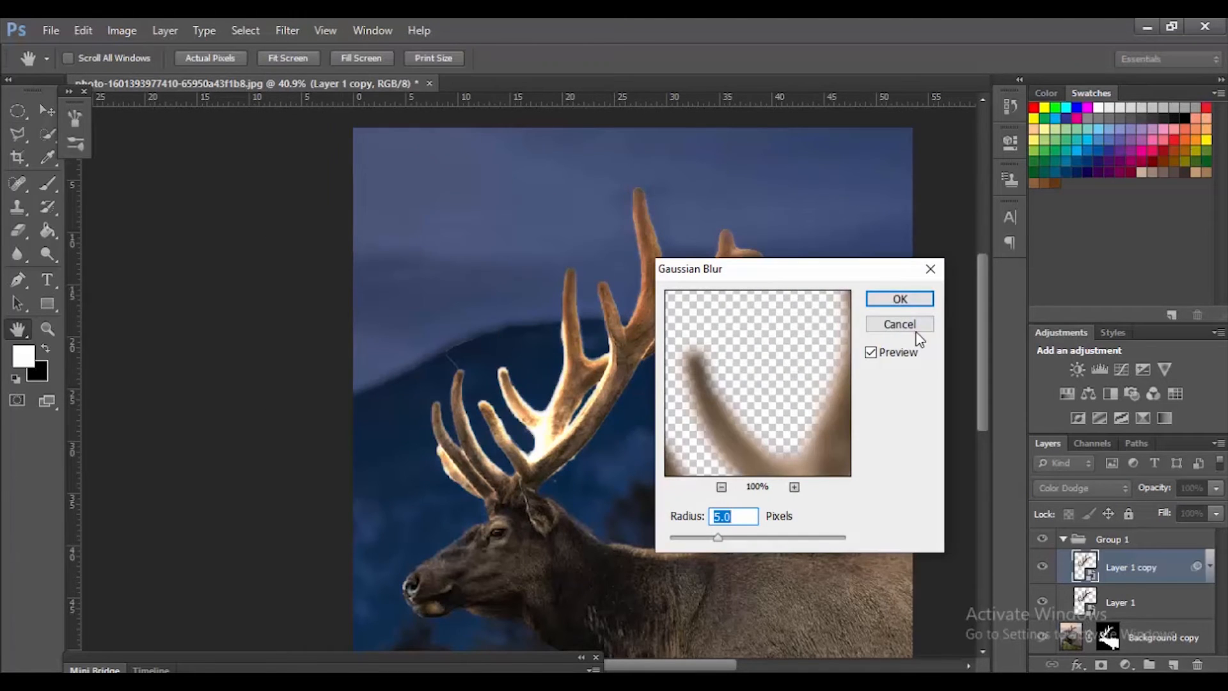
pyautogui.click(915, 307)
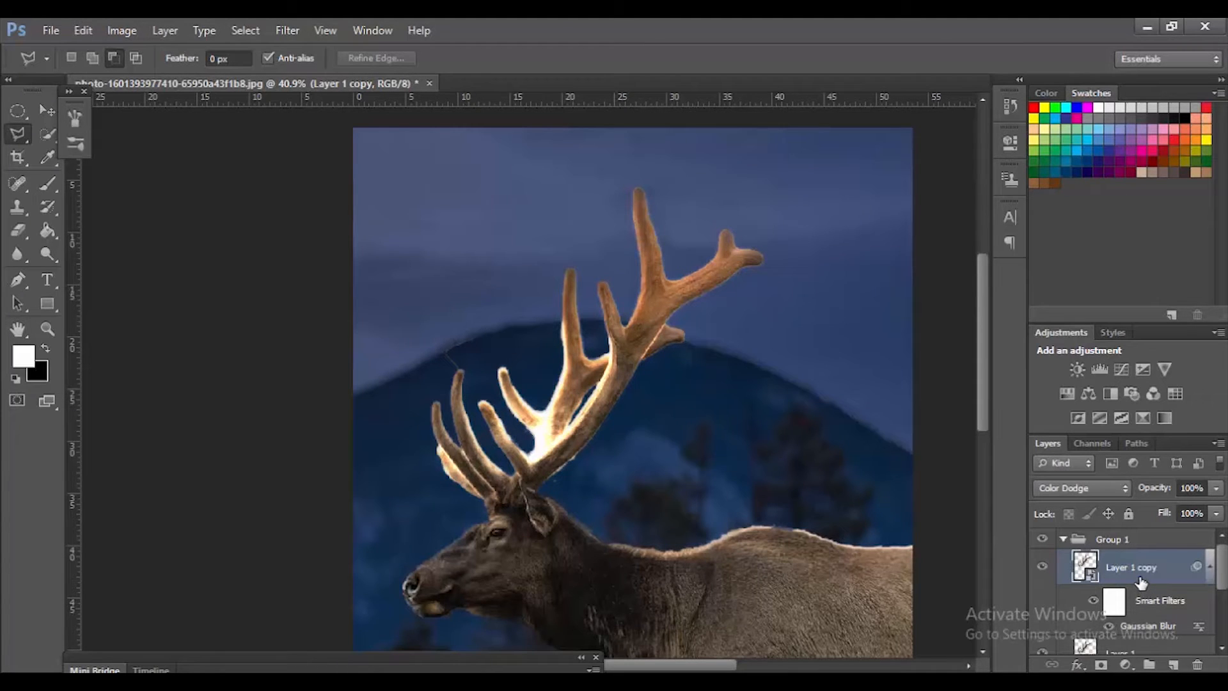
# Step: Duplicate the blurred Color Dodge antler copy and set the duplicate's Gaussian Blur radius to 100 pixels
pyautogui.hotkey('ctrl', 'j')
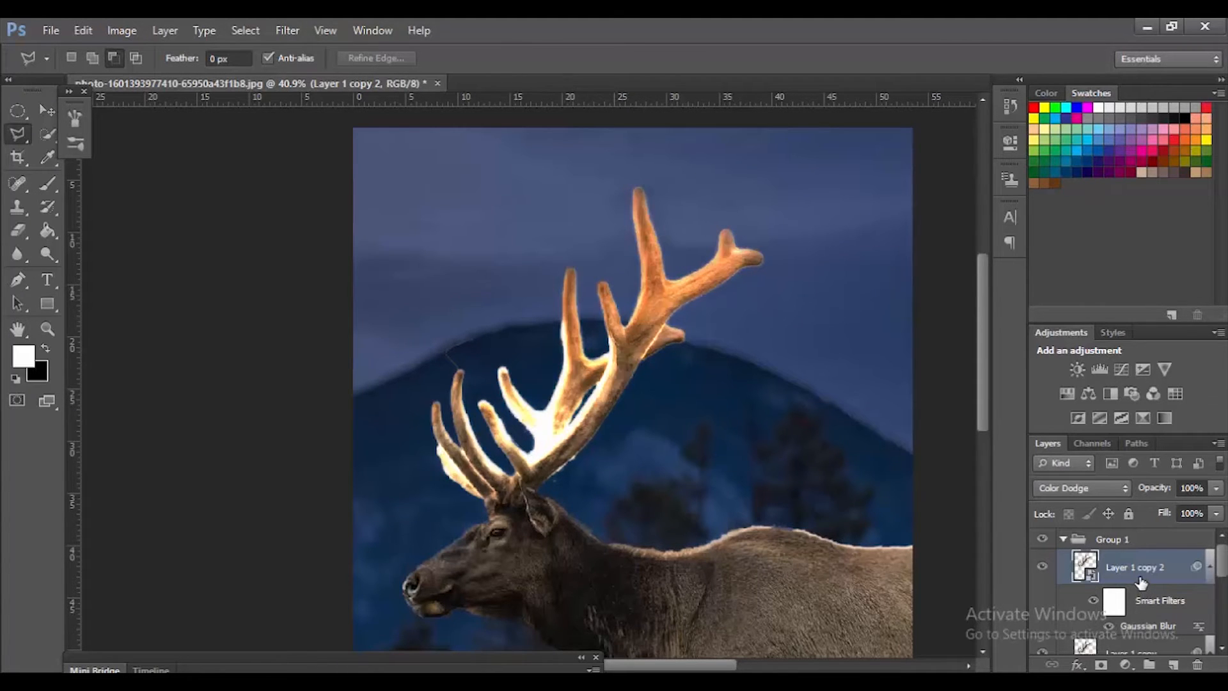
pyautogui.doubleClick(1165, 629)
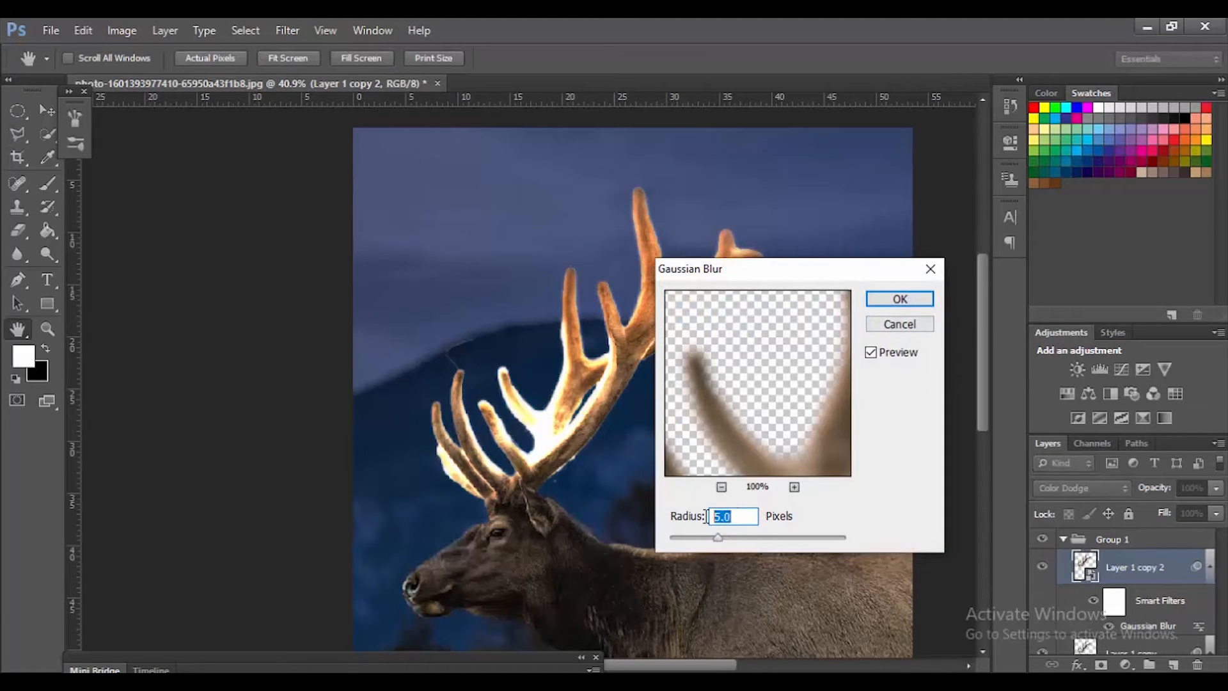
pyautogui.write('100')
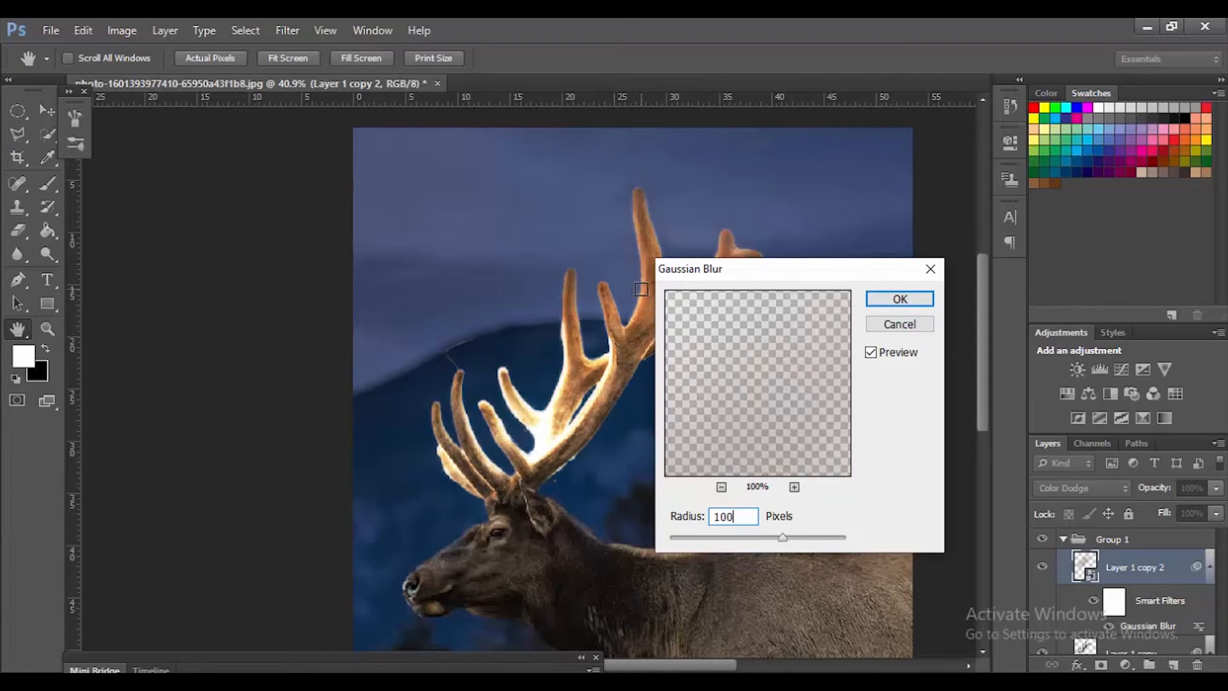
pyautogui.click(926, 302)
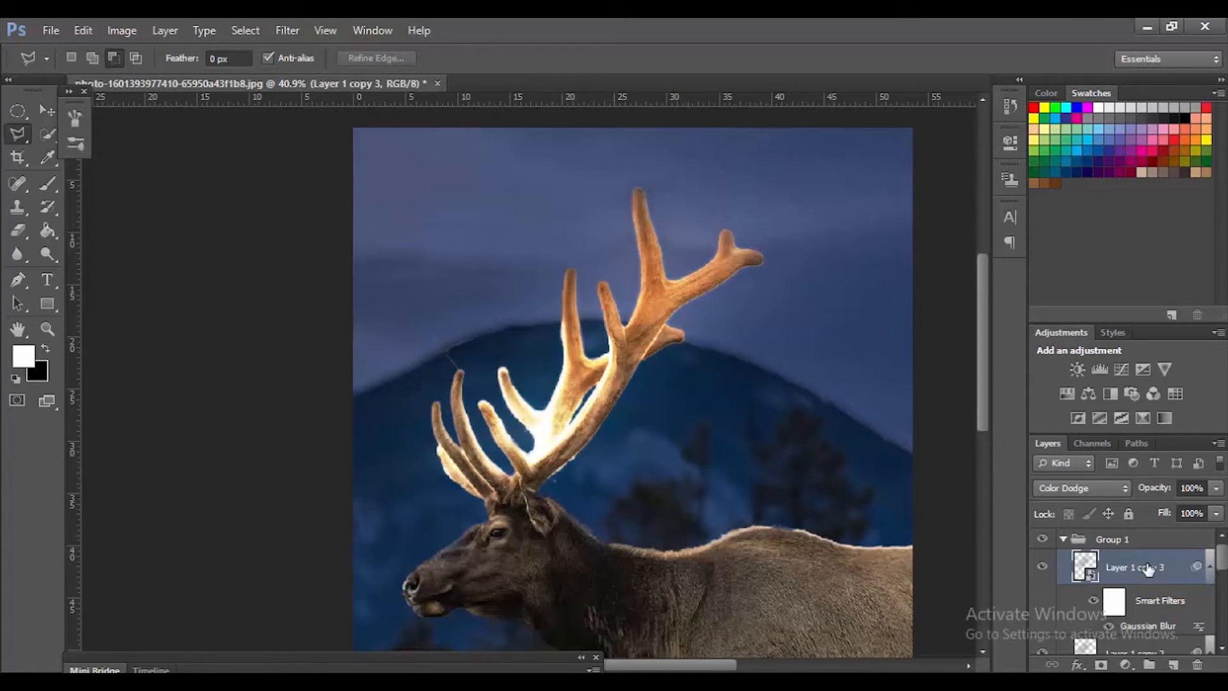
# Step: Set the Gaussian Blur radius of the topmost antler copy, Layer 1 copy 3, to 250 pixels
pyautogui.doubleClick(1149, 626)
pyautogui.moveTo(747, 514); pyautogui.dragTo(691, 506)
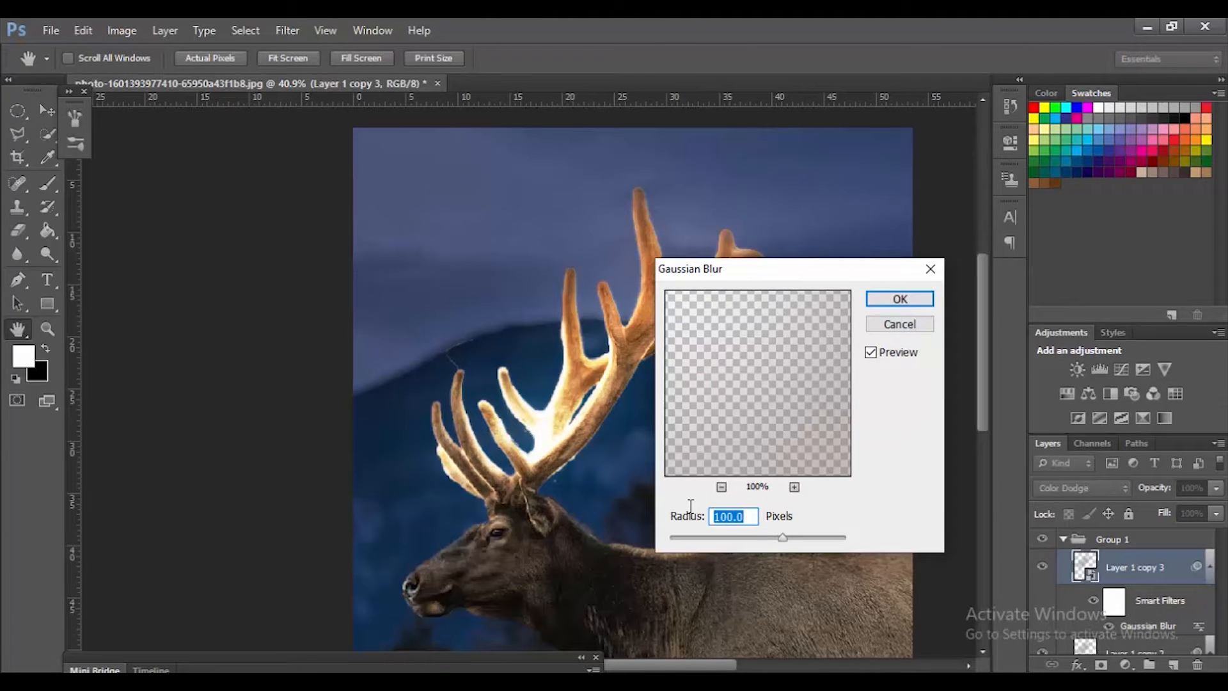
pyautogui.write('15')
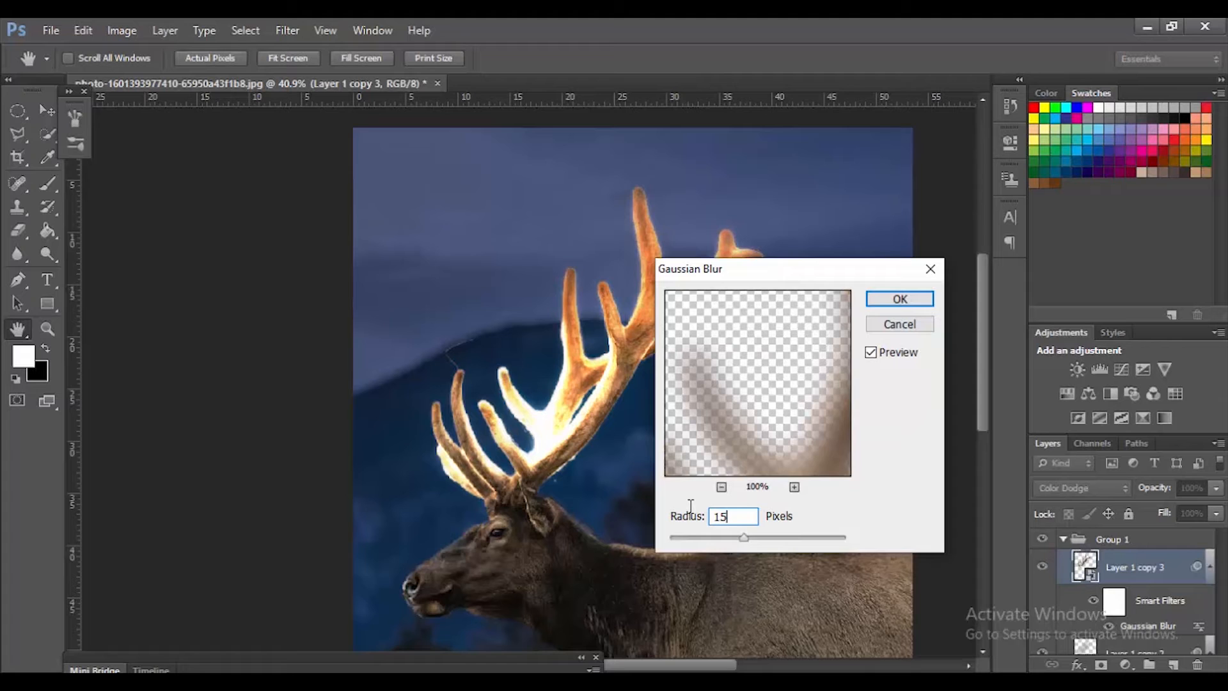
pyautogui.press('BackSpace')
pyautogui.press('BackSpace')
pyautogui.write('250')
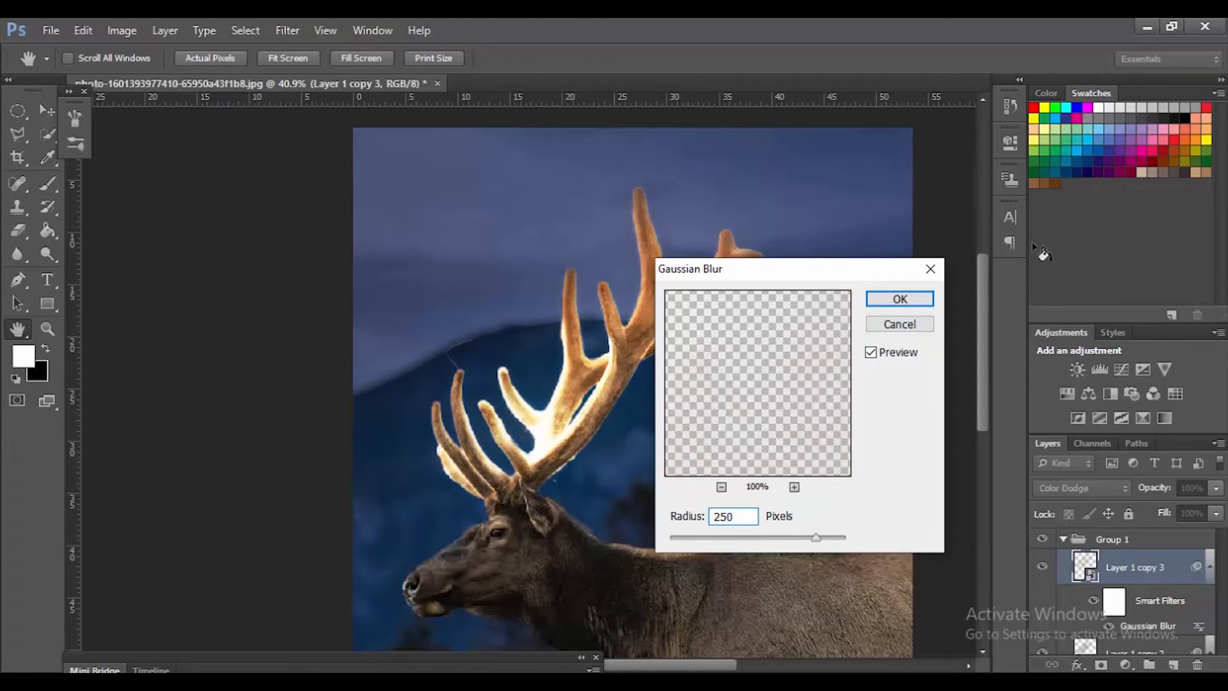
pyautogui.click(922, 303)
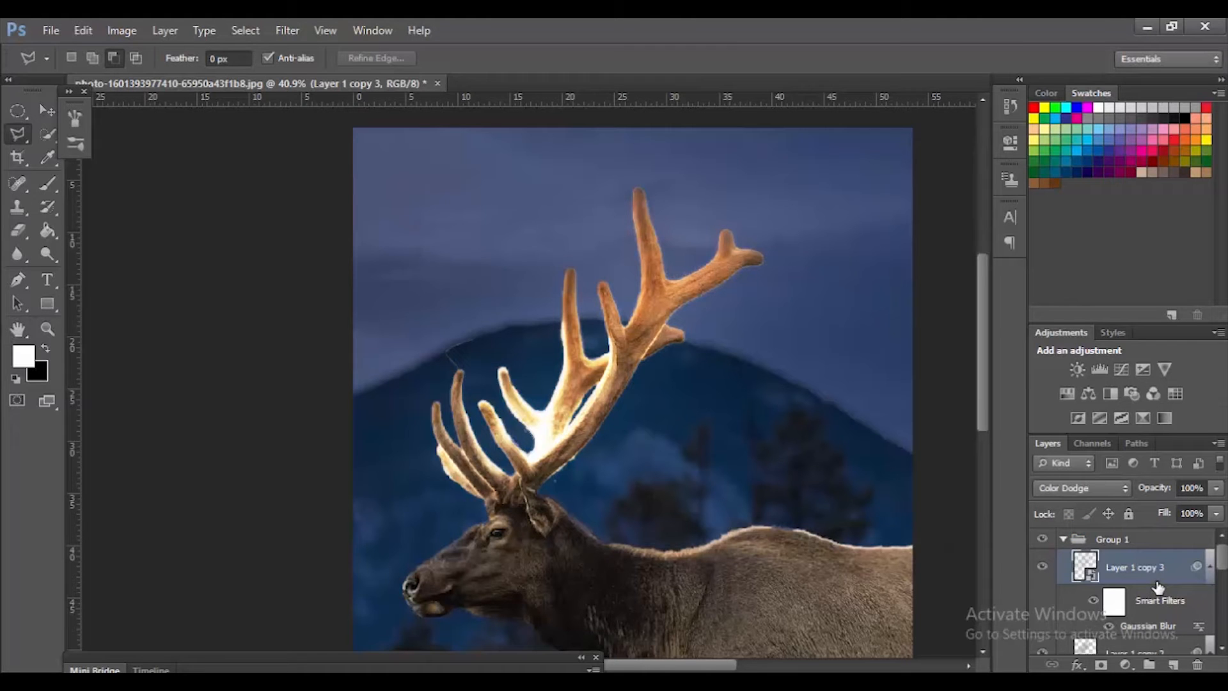
# Step: Duplicate Layer 1 copy 3 and set the new copy's Gaussian Blur radius to 500 pixels
pyautogui.hotkey('ctrl', 'j')
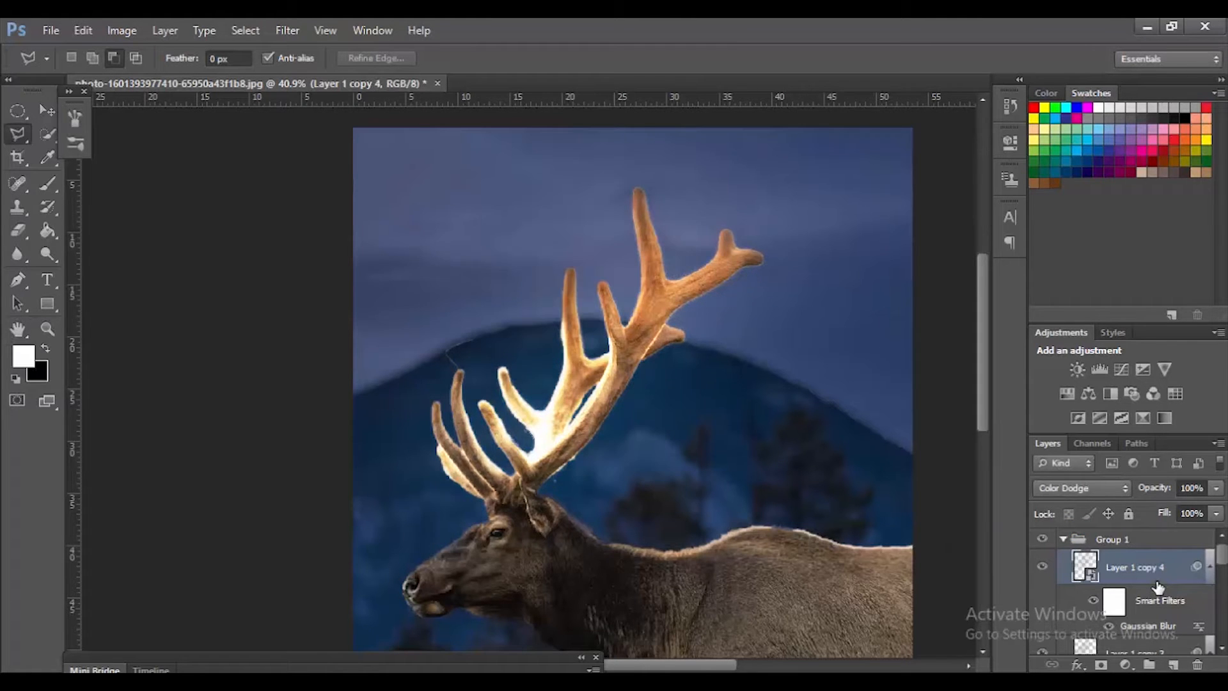
pyautogui.doubleClick(1163, 632)
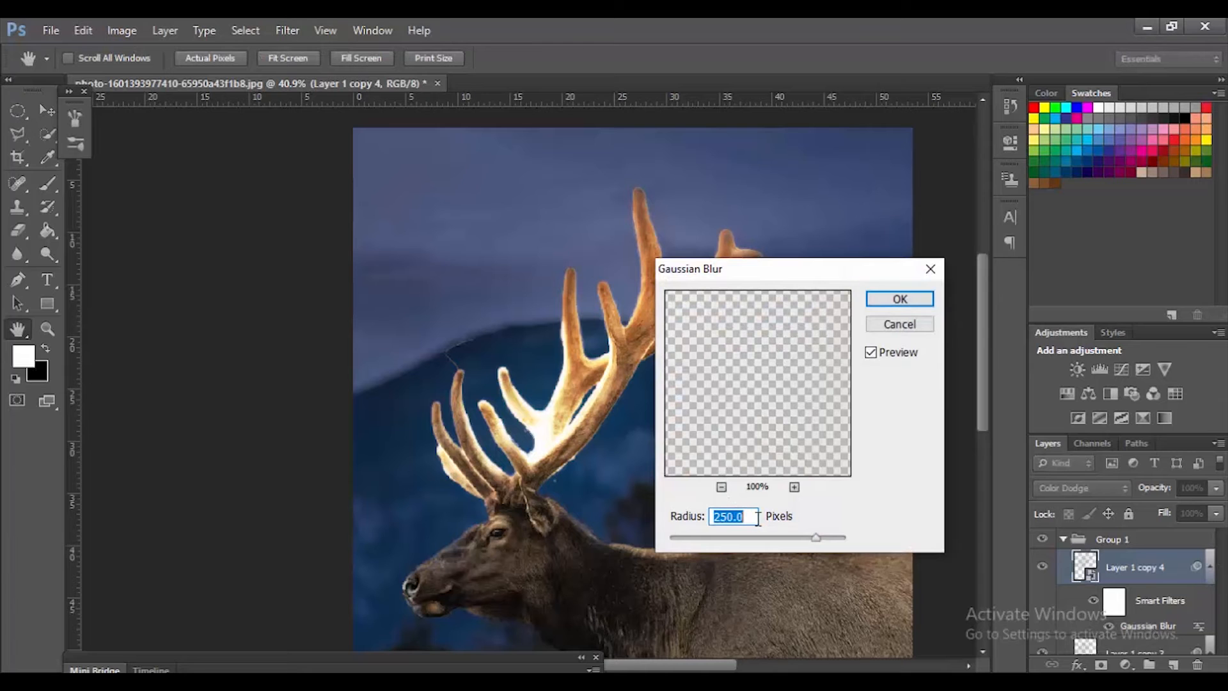
pyautogui.write('500')
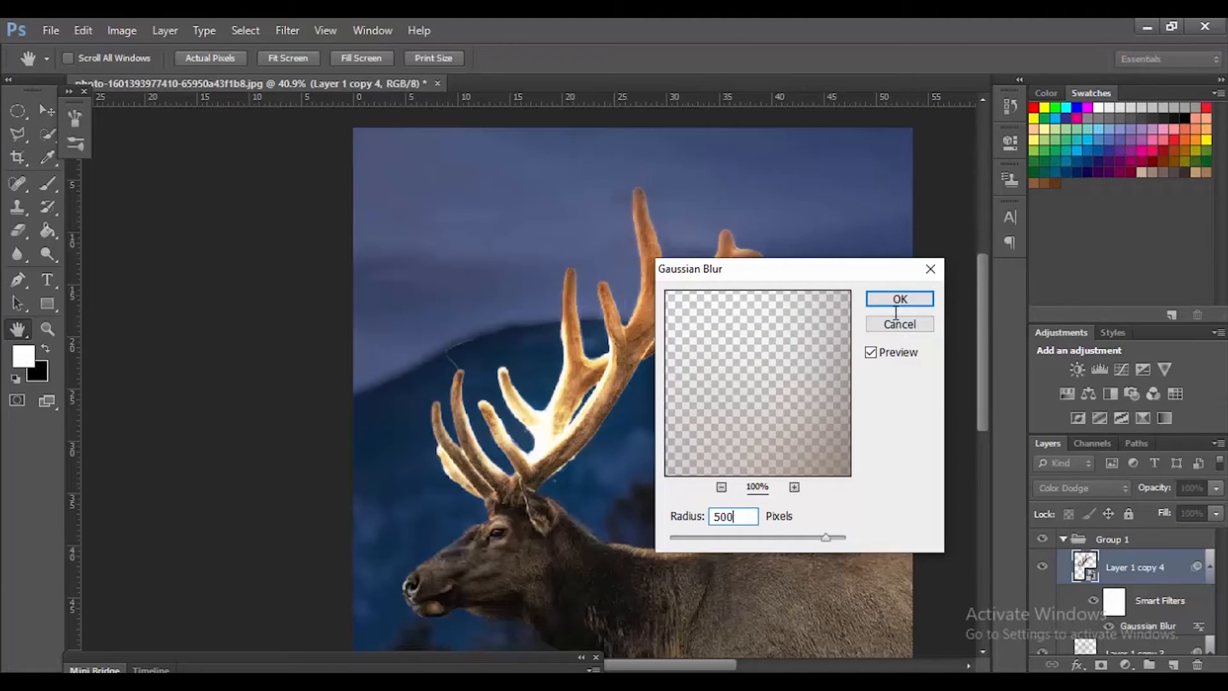
pyautogui.click(892, 300)
pyautogui.press('l')
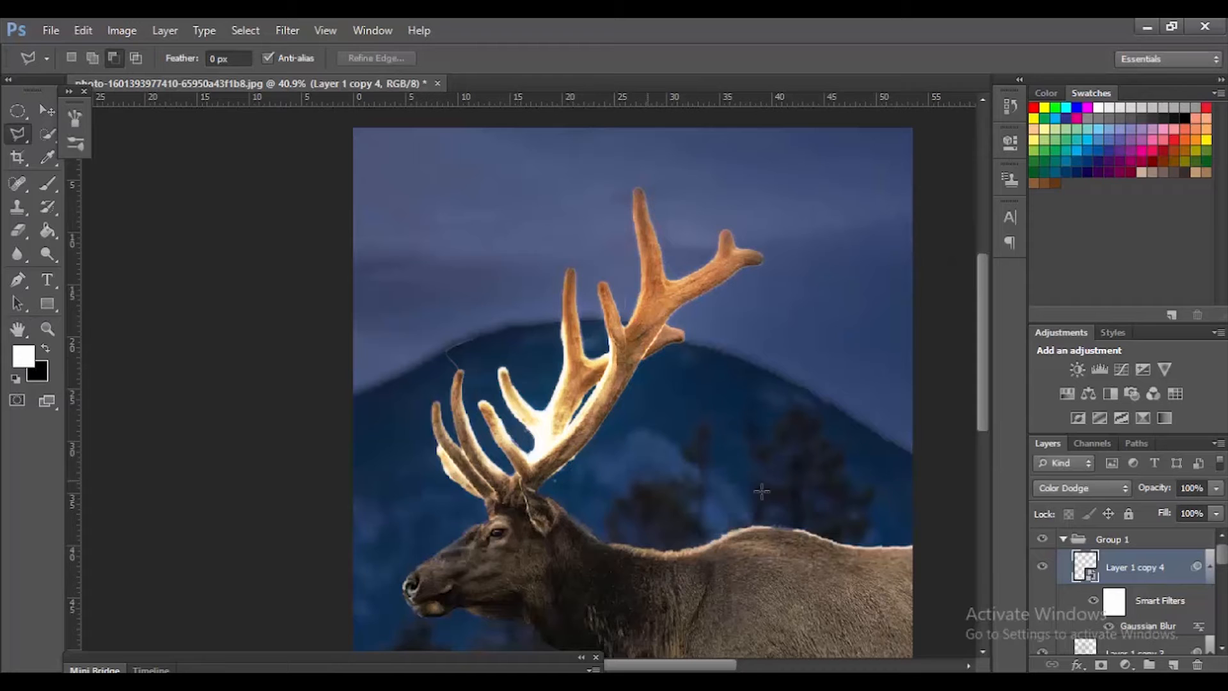
# Step: Collapse Group 1 and add a Hue/Saturation adjustment layer above it, clipped to the group
pyautogui.click(1063, 540)
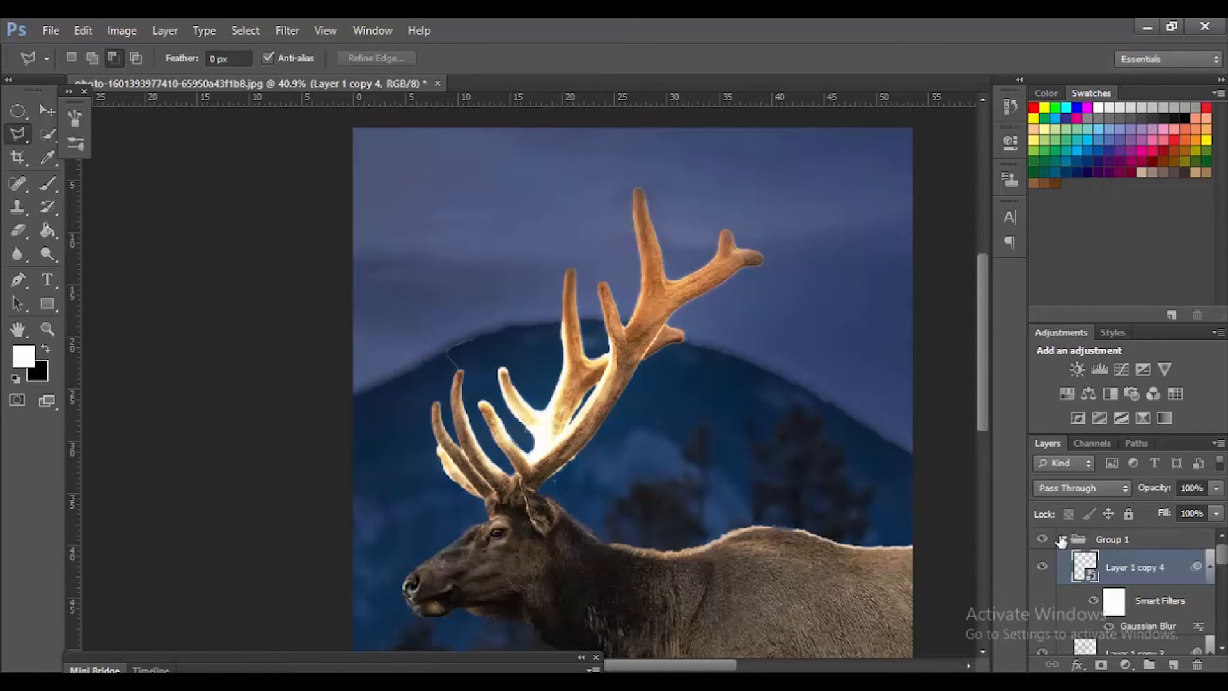
pyautogui.click(1125, 666)
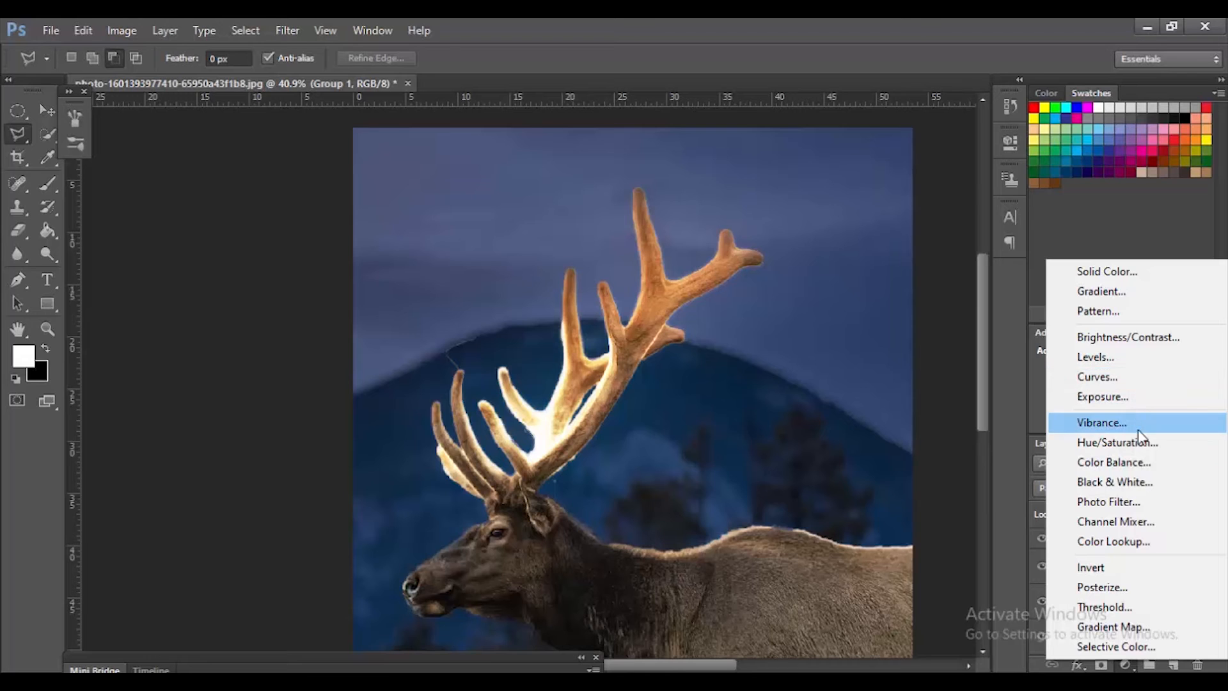
pyautogui.click(1140, 440)
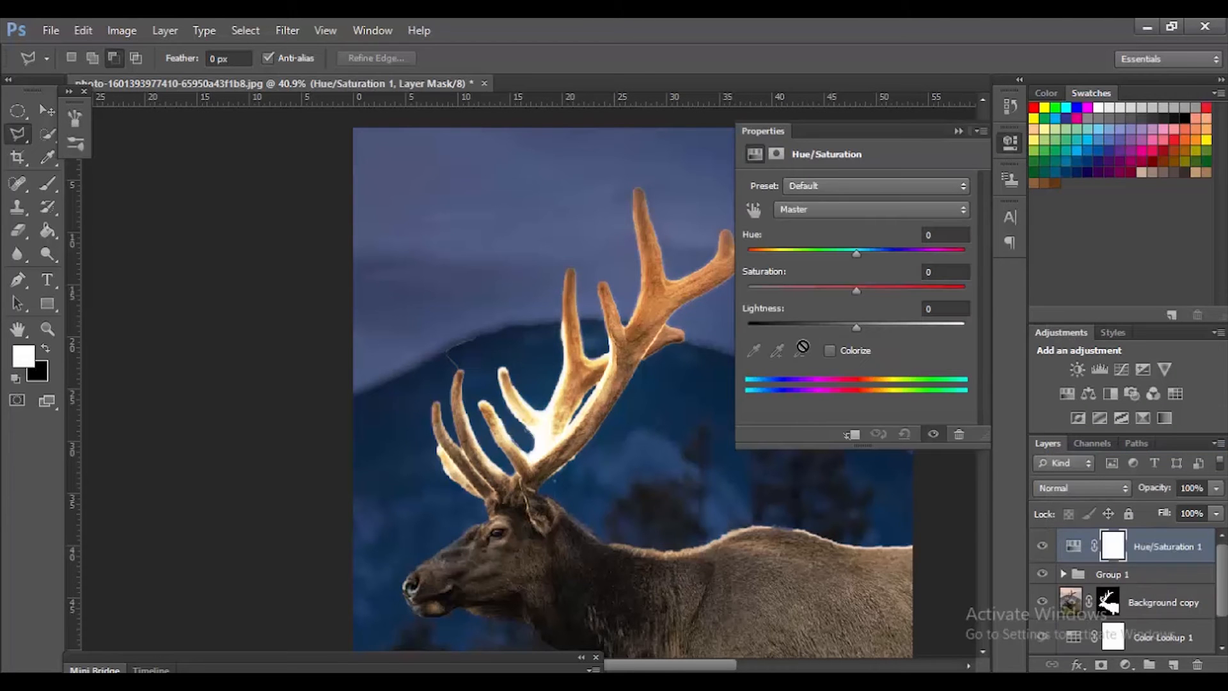
pyautogui.click(853, 434)
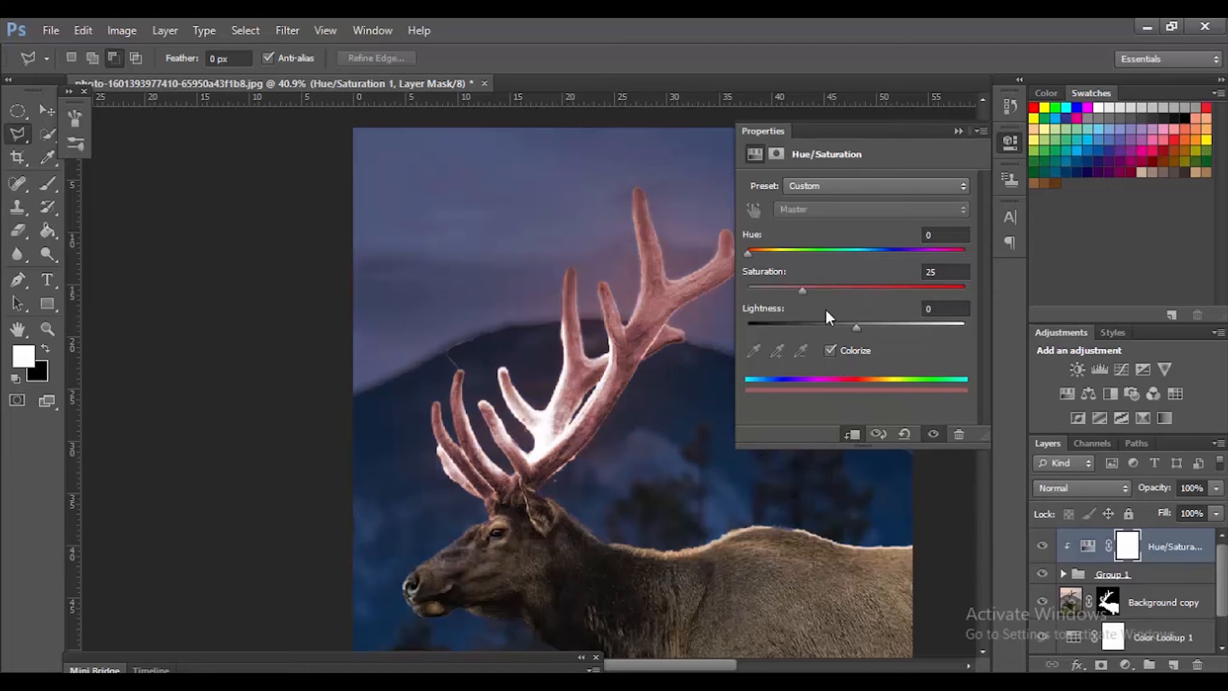
# Step: Tint the antler glow cyan in the colorized Hue/Saturation adjustment, with saturation 90 and hue about 177
pyautogui.moveTo(803, 290); pyautogui.dragTo(897, 289)
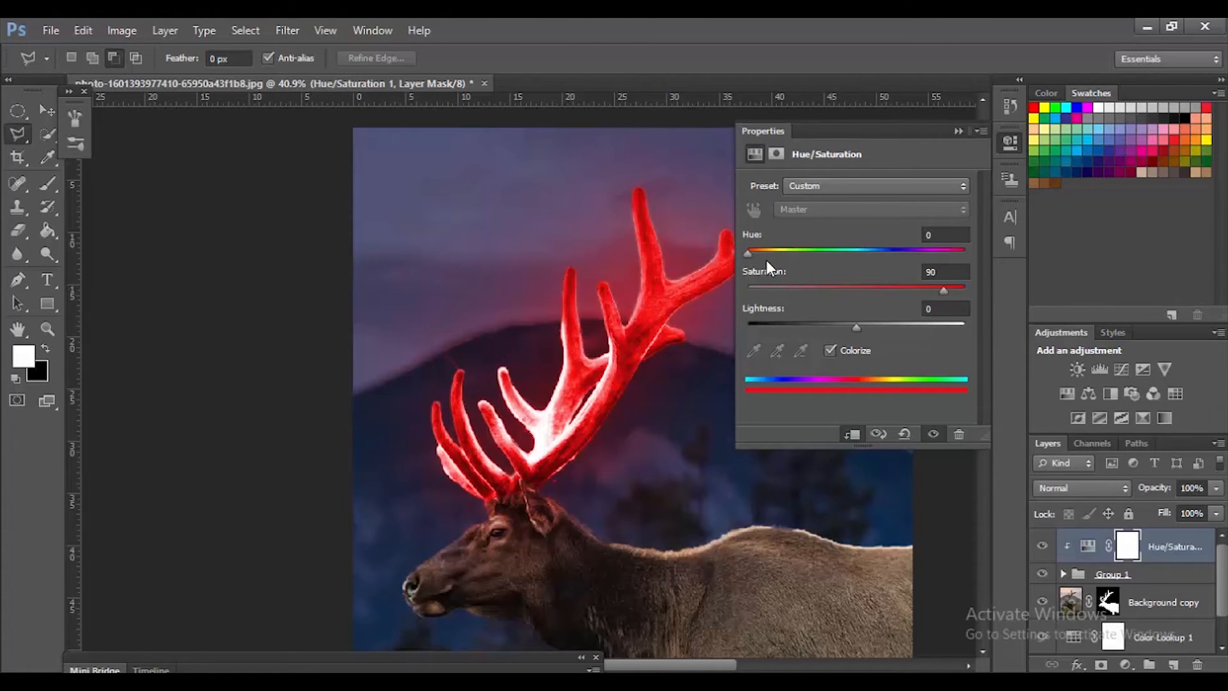
pyautogui.moveTo(748, 252); pyautogui.dragTo(855, 272)
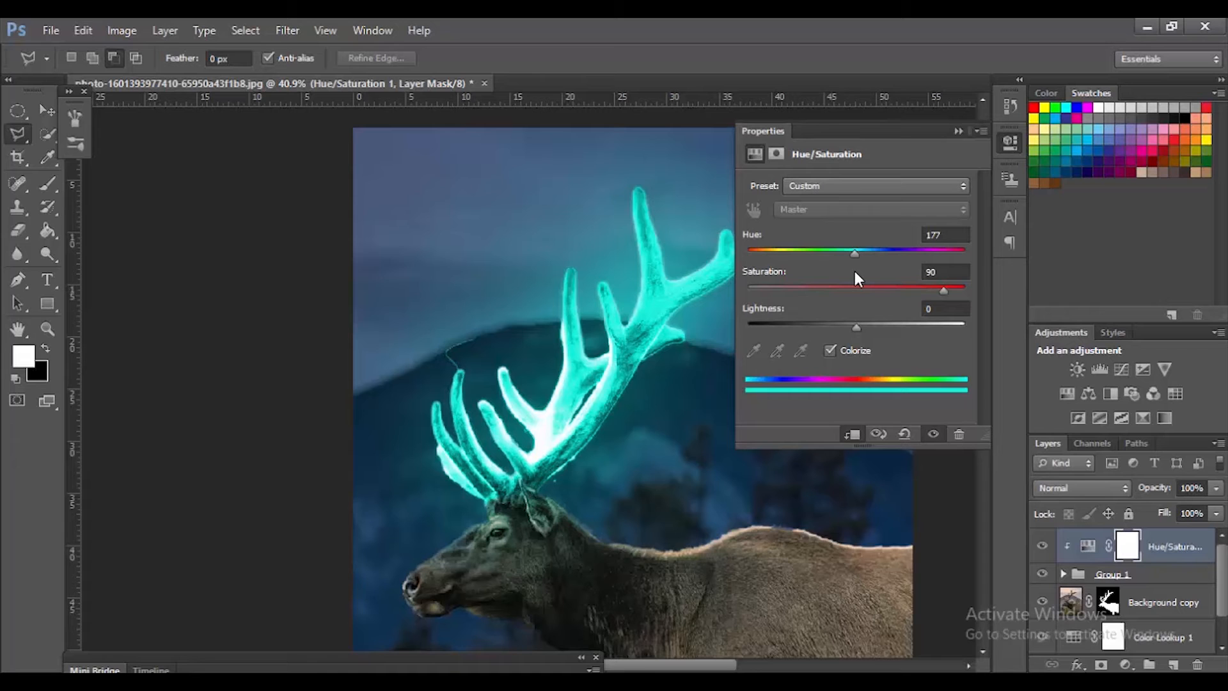
pyautogui.moveTo(855, 272); pyautogui.dragTo(857, 272)
pyautogui.click(957, 131)
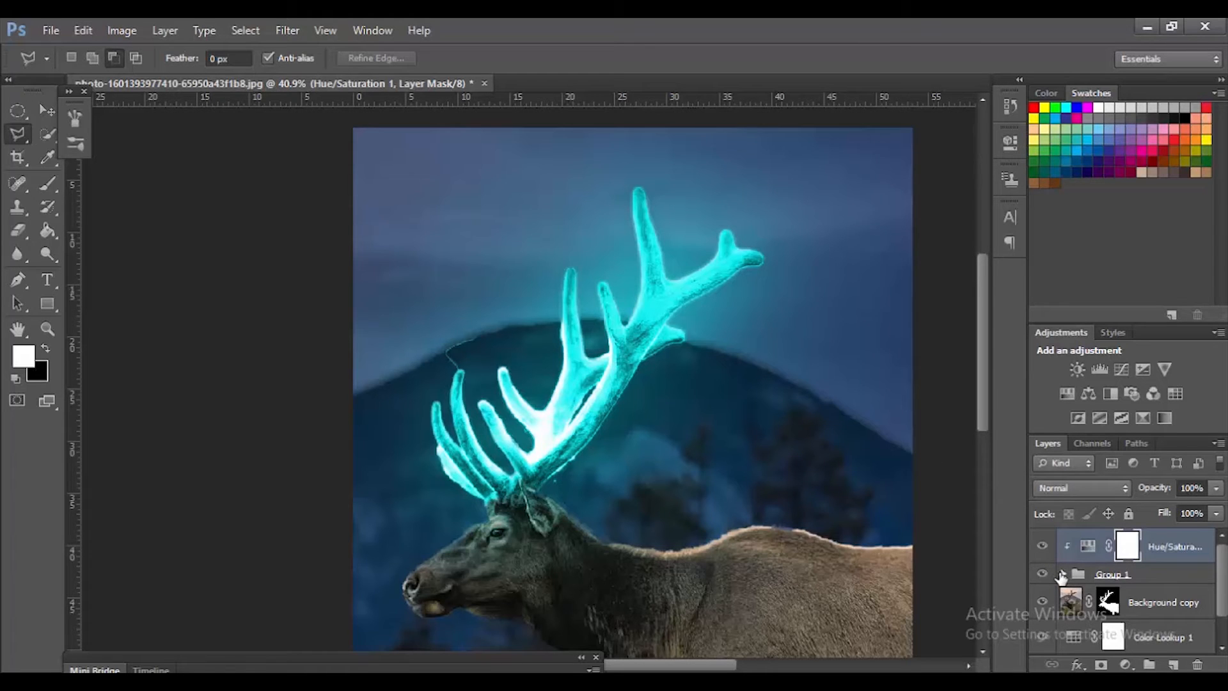
# Step: Add a Curves adjustment layer above the Background copy layer and clip it to that layer
pyautogui.scroll(-1, 1221, 579)
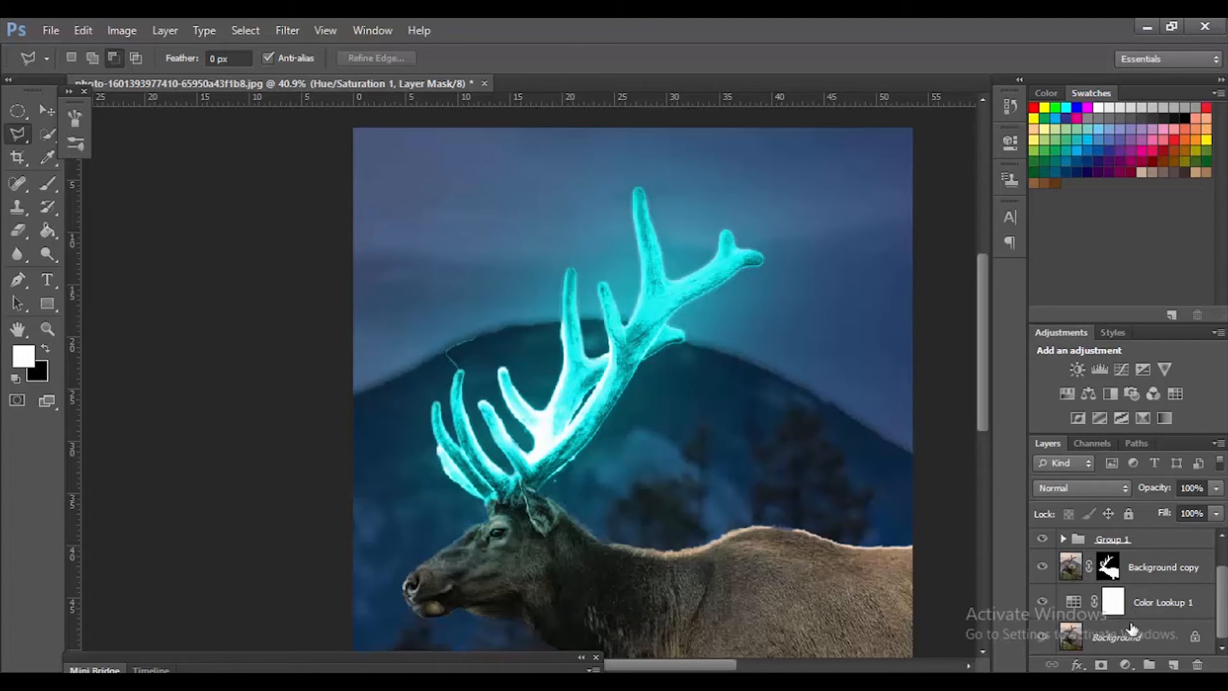
pyautogui.scroll(-2, 1224, 615)
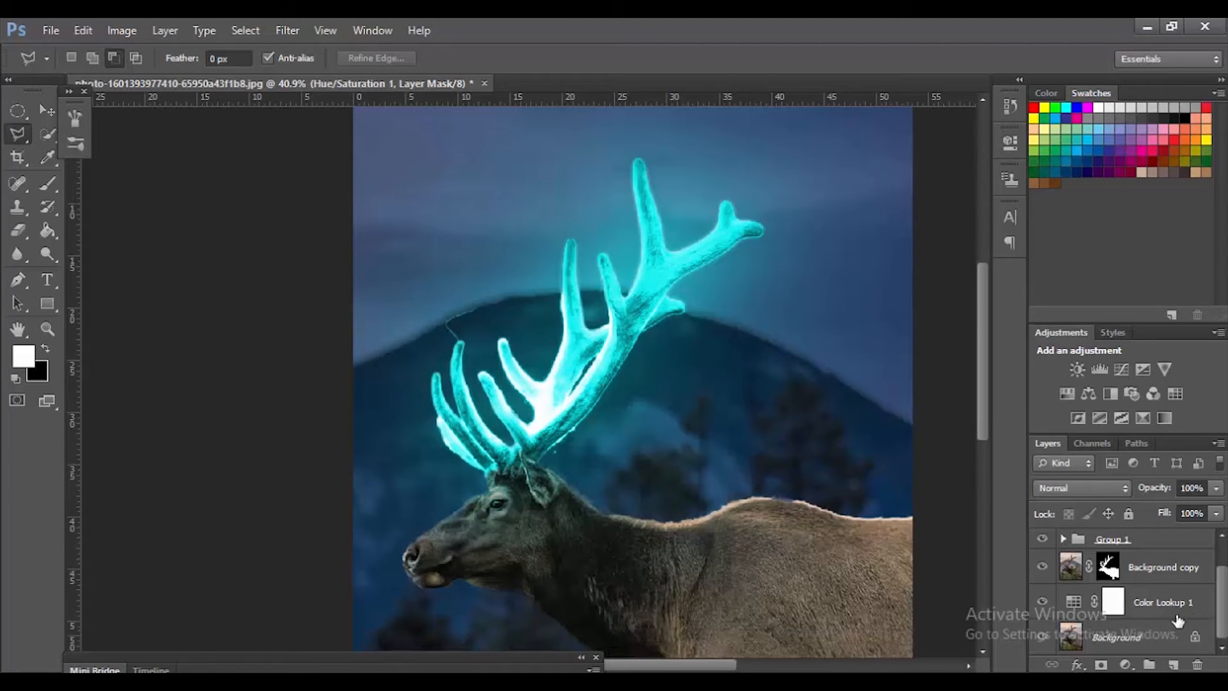
pyautogui.click(1151, 567)
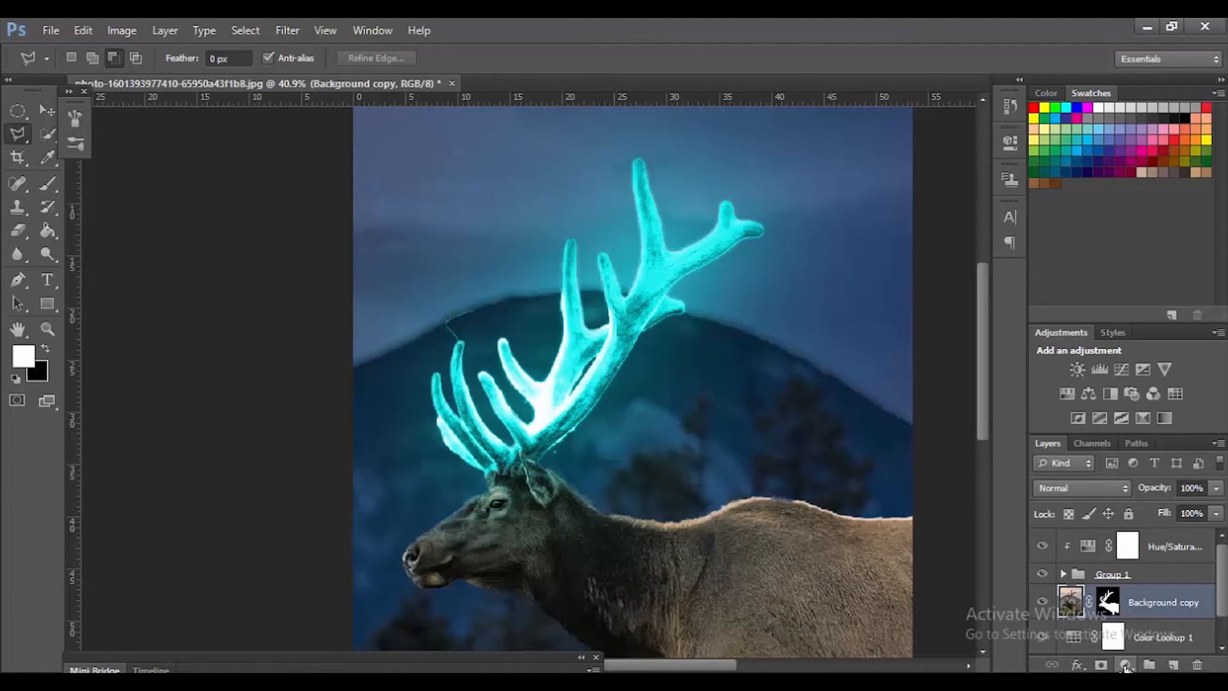
pyautogui.click(1126, 664)
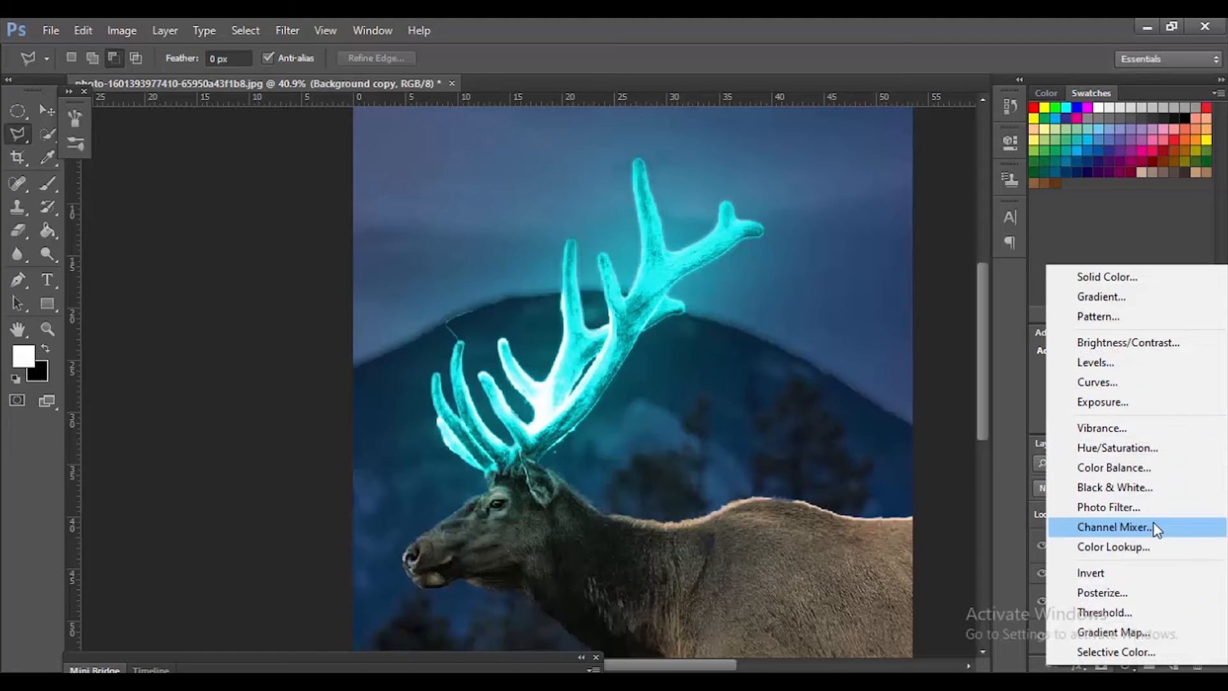
pyautogui.click(1141, 382)
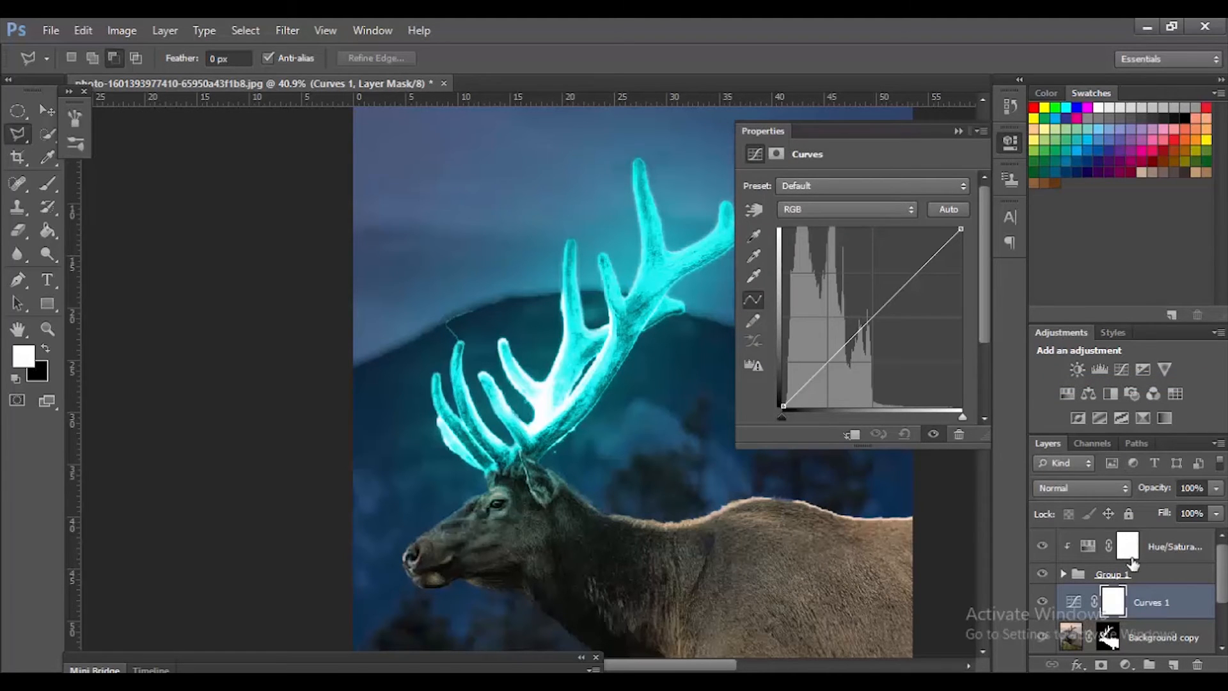
pyautogui.click(852, 436)
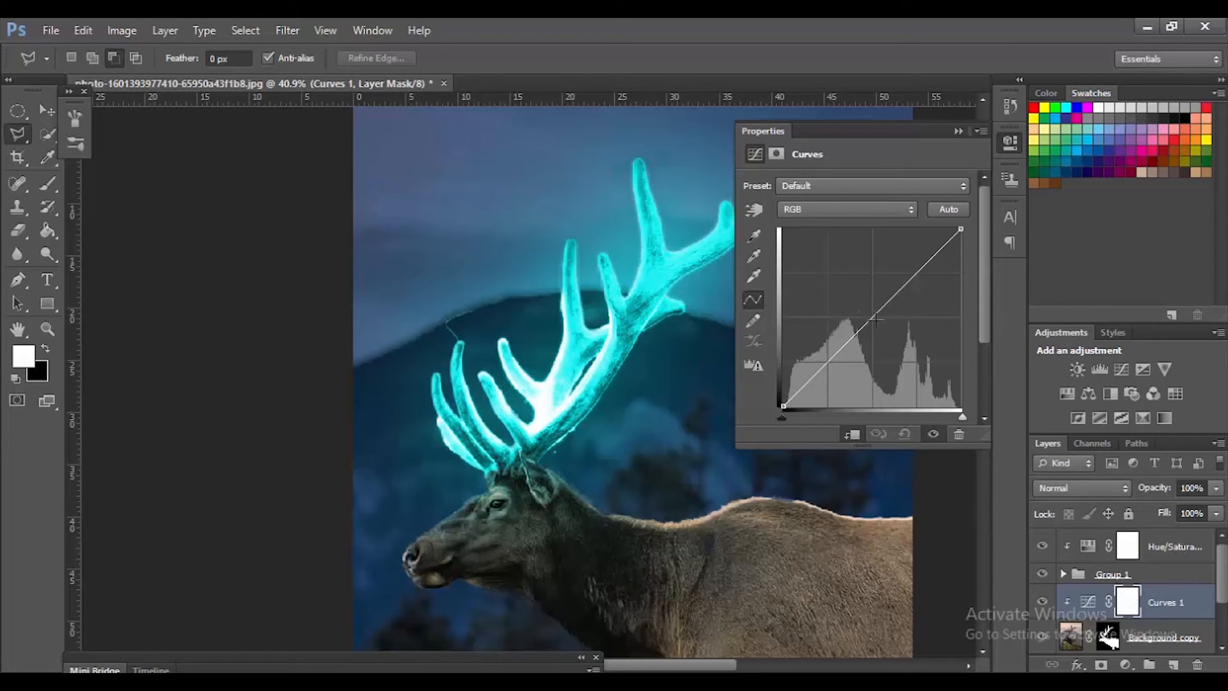
# Step: Darken the elk's body by pulling the midpoint of the RGB curve down in the Curves adjustment
pyautogui.moveTo(867, 325); pyautogui.dragTo(883, 344)
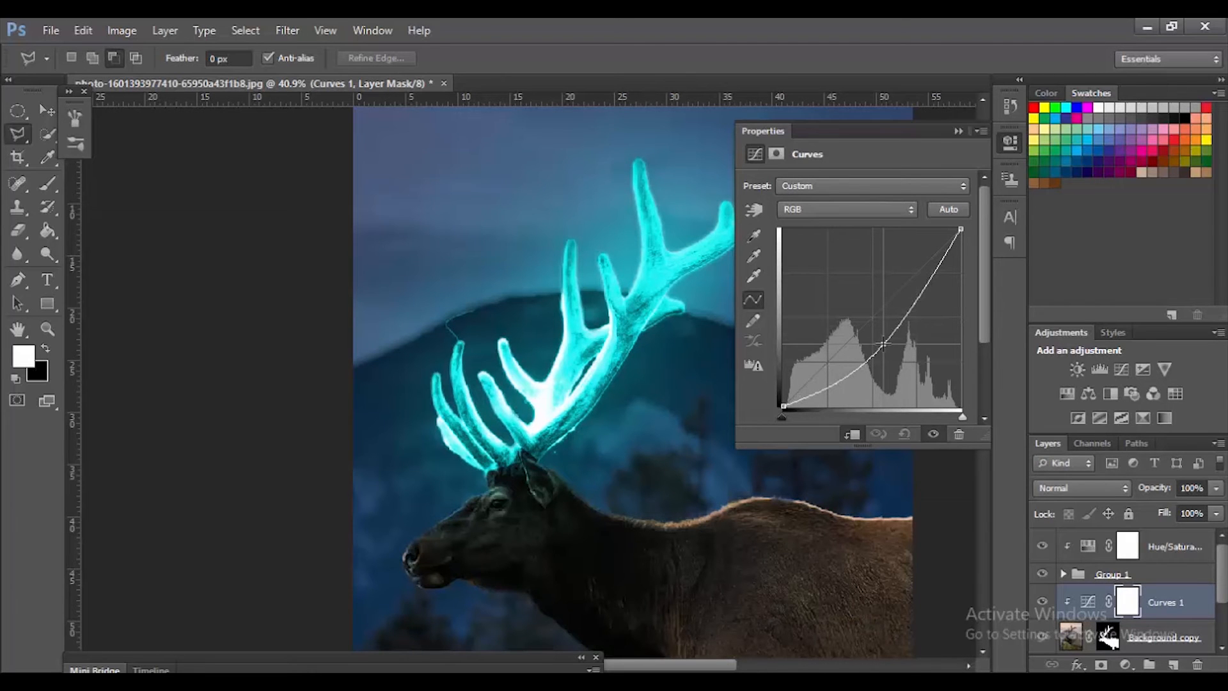
pyautogui.moveTo(883, 344); pyautogui.dragTo(882, 344)
pyautogui.click(958, 131)
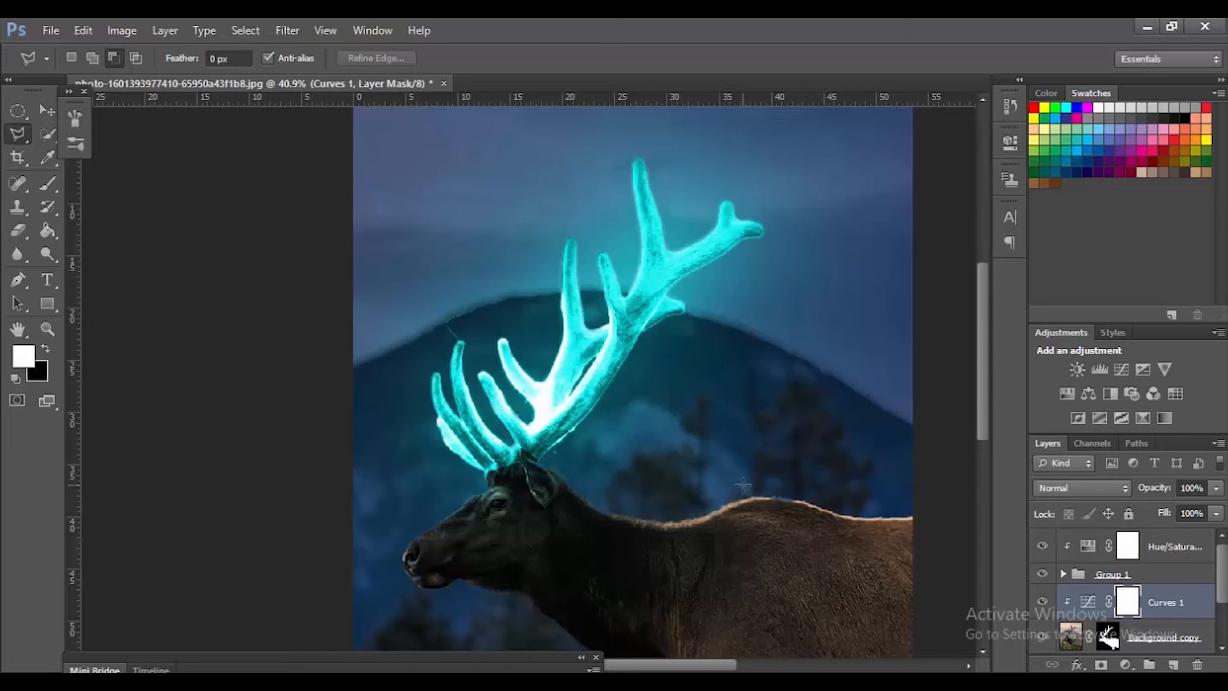
# Step: Target the Curves 1 layer mask and set up a soft round brush at 131 px, 0% hardness and 30% flow
pyautogui.scroll(-2, 936, 472)
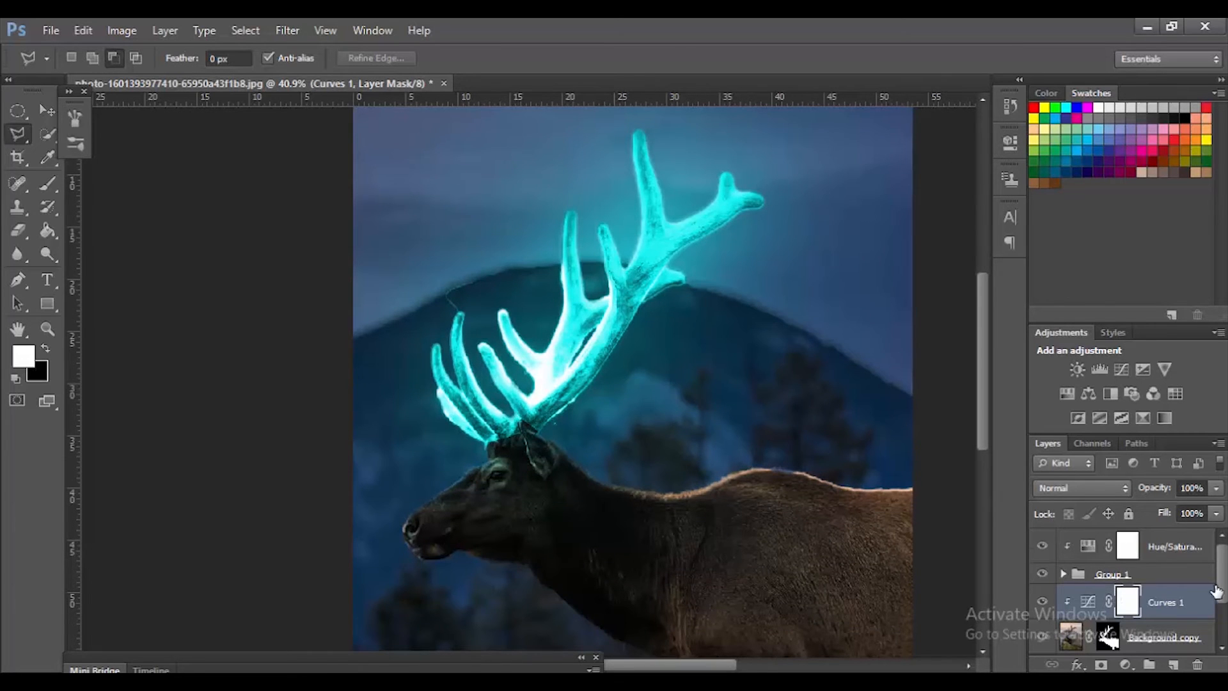
pyautogui.scroll(-2, 1221, 592)
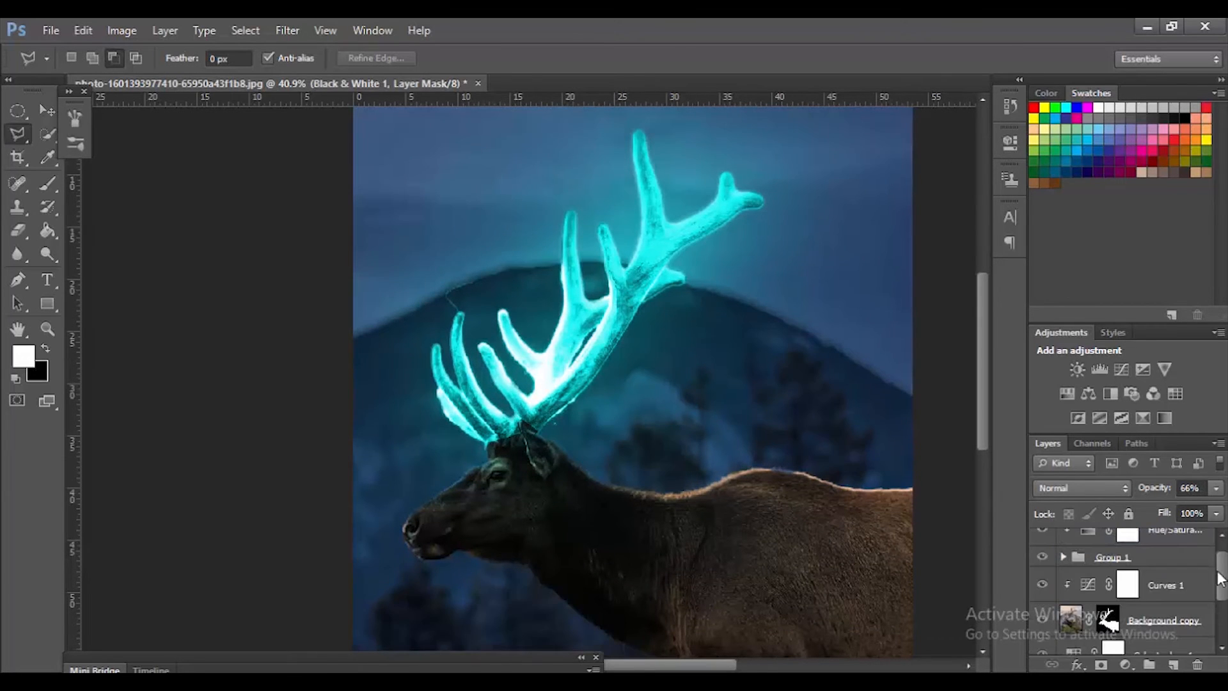
pyautogui.click(1133, 592)
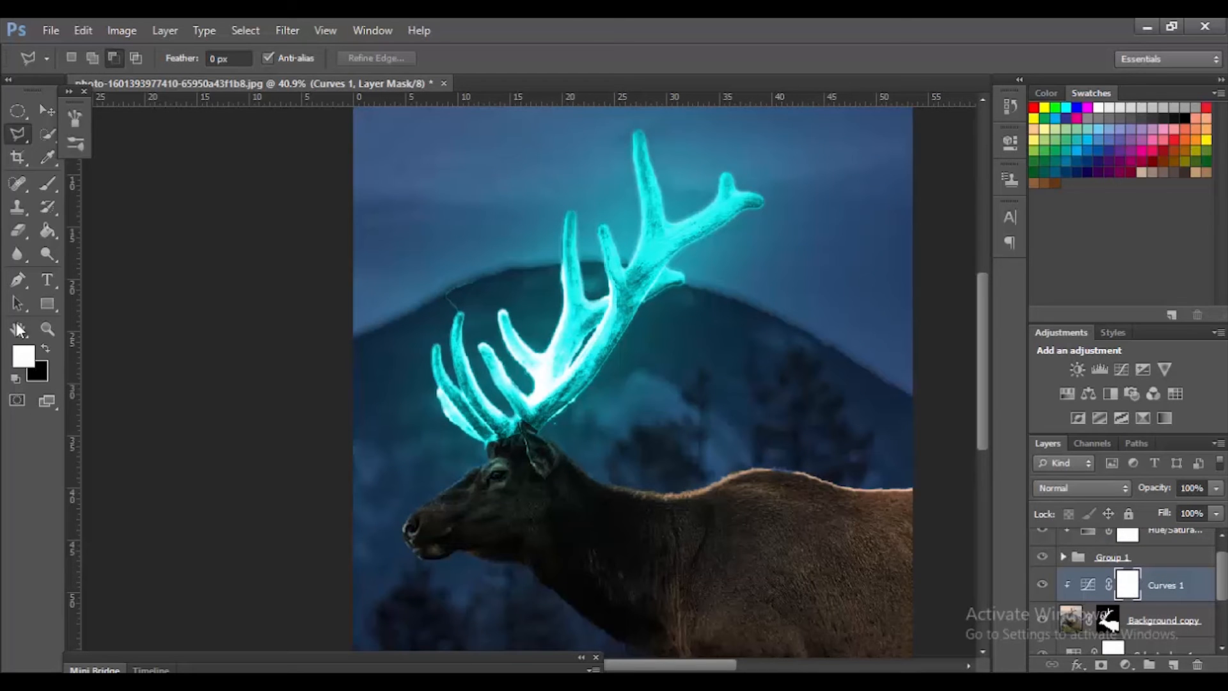
pyautogui.click(47, 183)
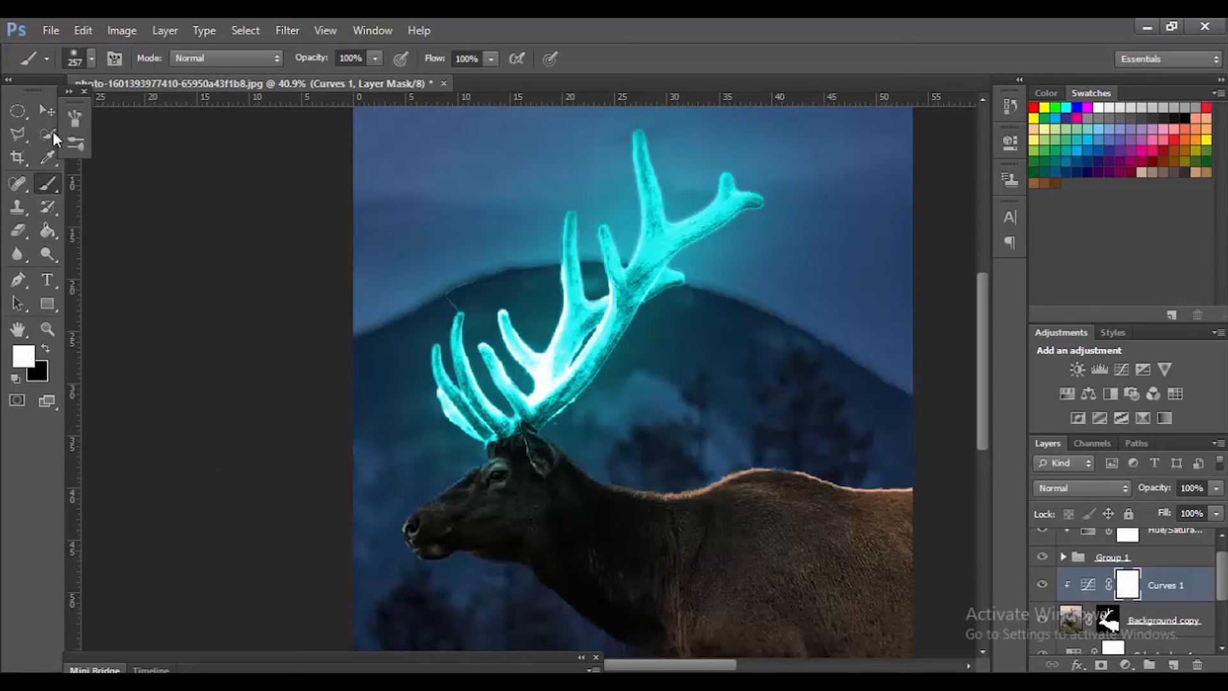
pyautogui.click(48, 55)
pyautogui.click(131, 340)
pyautogui.click(93, 59)
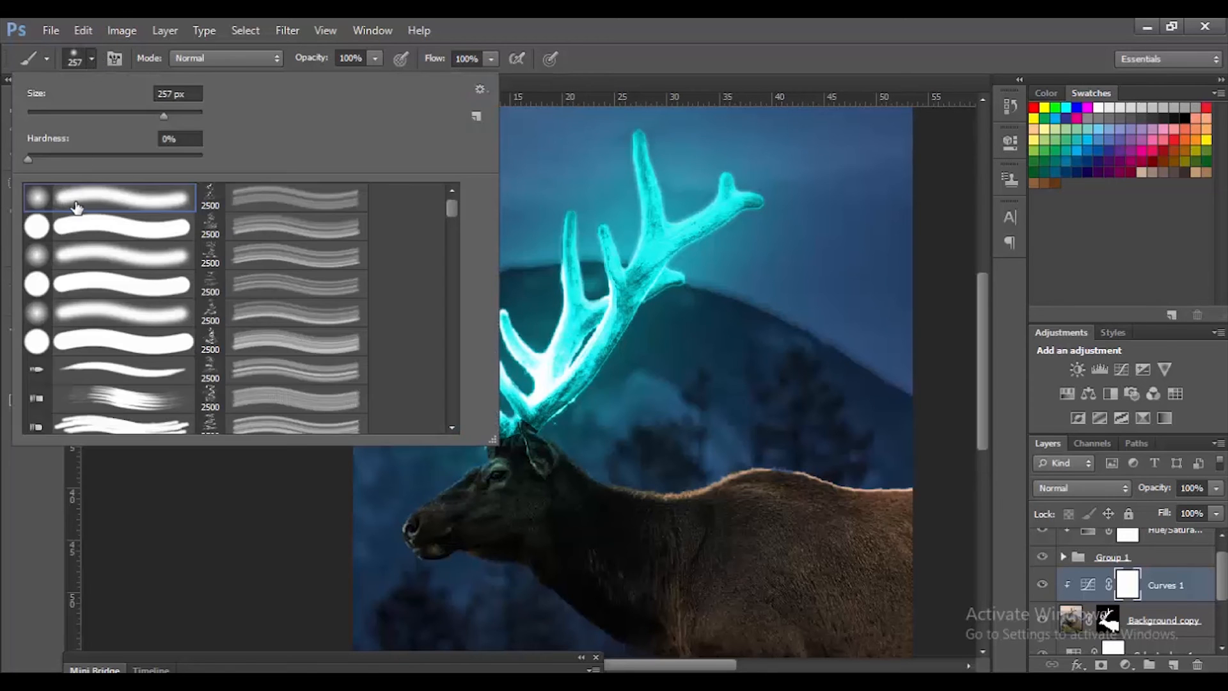
pyautogui.click(93, 251)
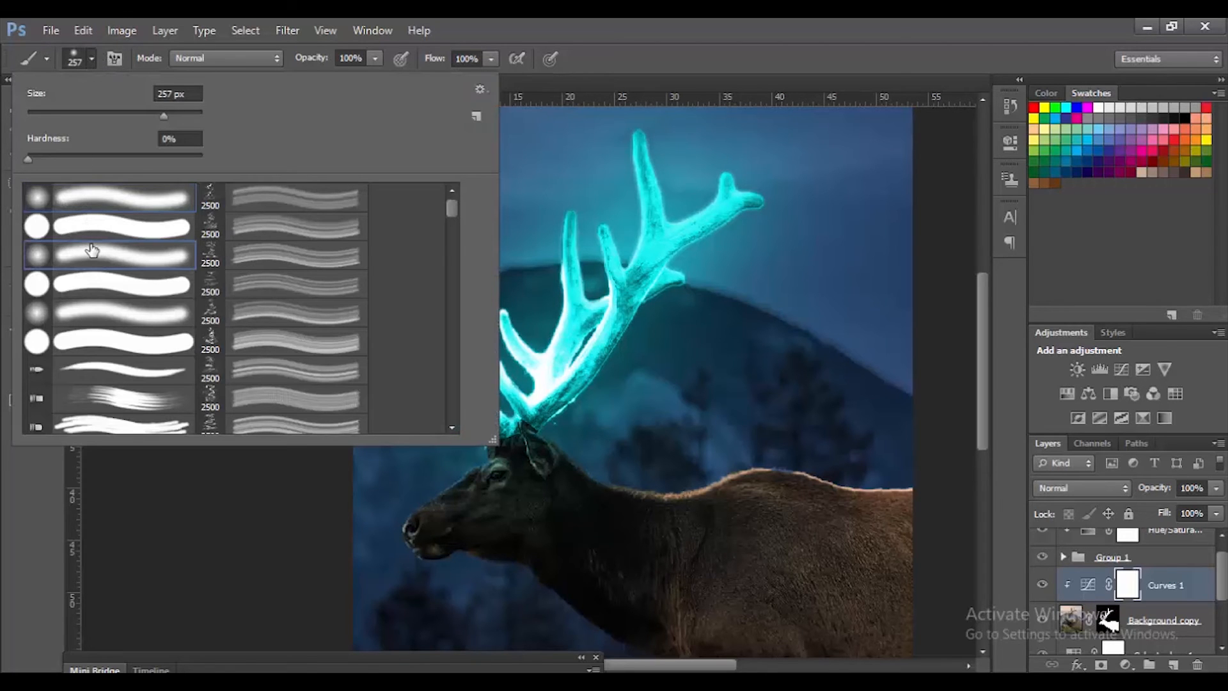
pyautogui.moveTo(167, 110)
pyautogui.mouseDown()
pyautogui.moveTo(112, 109)
pyautogui.moveTo(129, 110)
pyautogui.mouseUp()
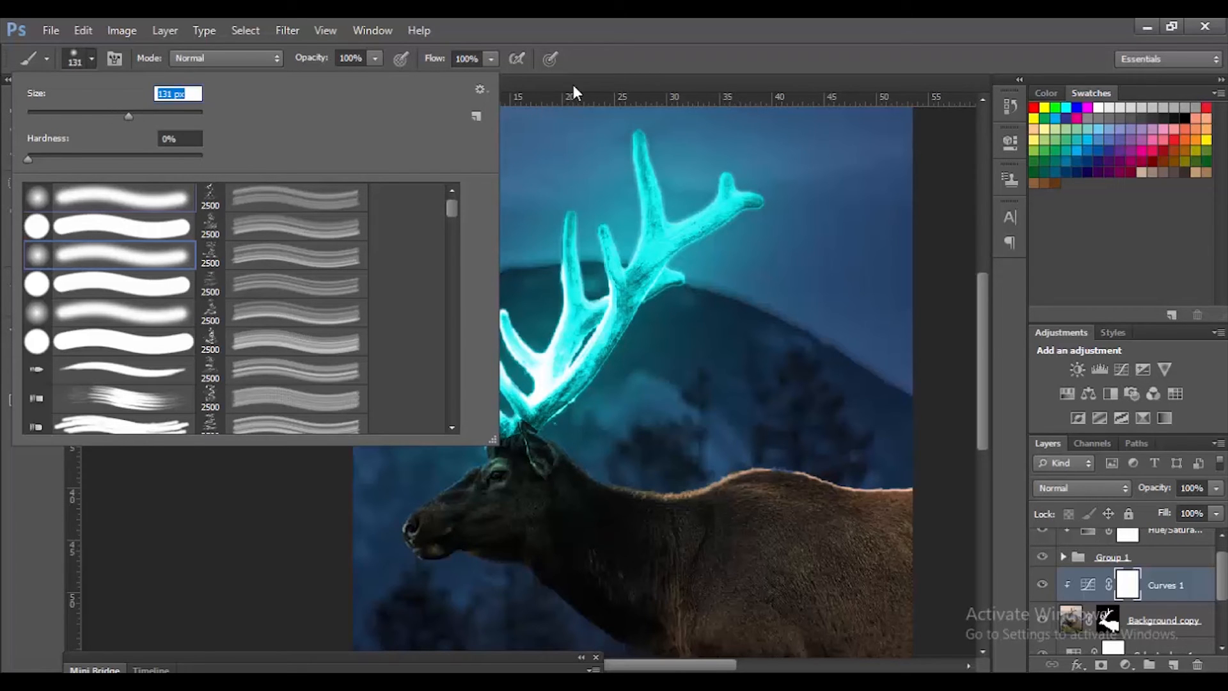
pyautogui.click(601, 63)
pyautogui.click(490, 59)
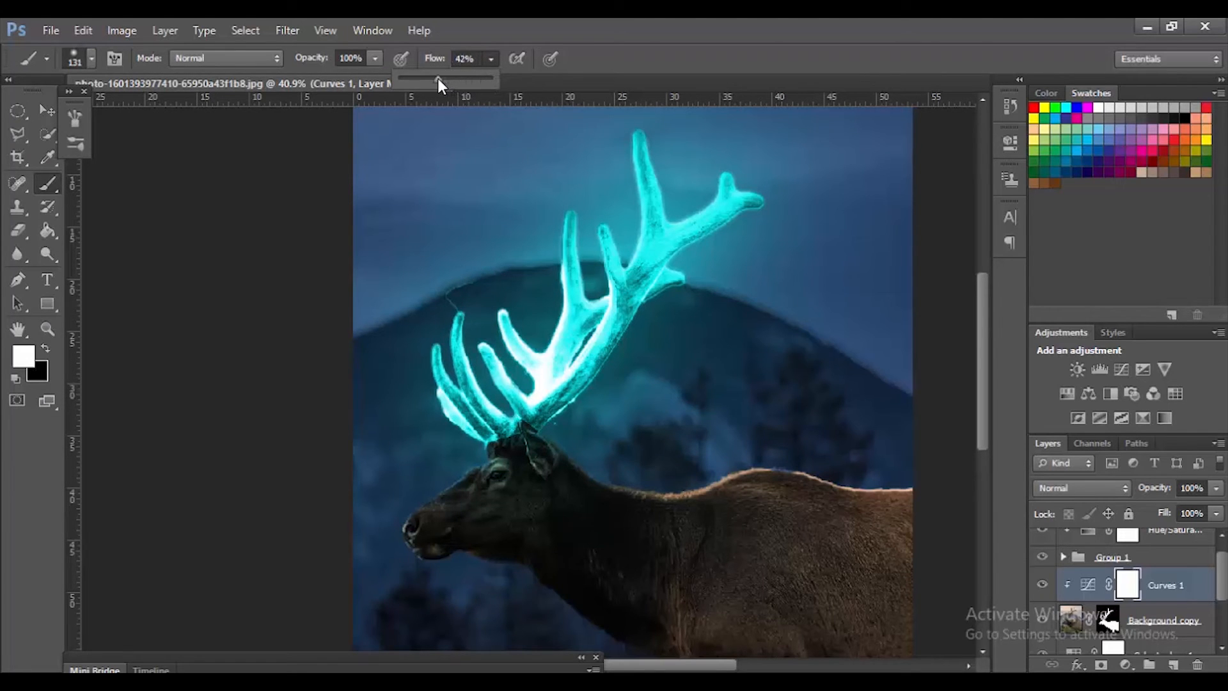
pyautogui.click(584, 58)
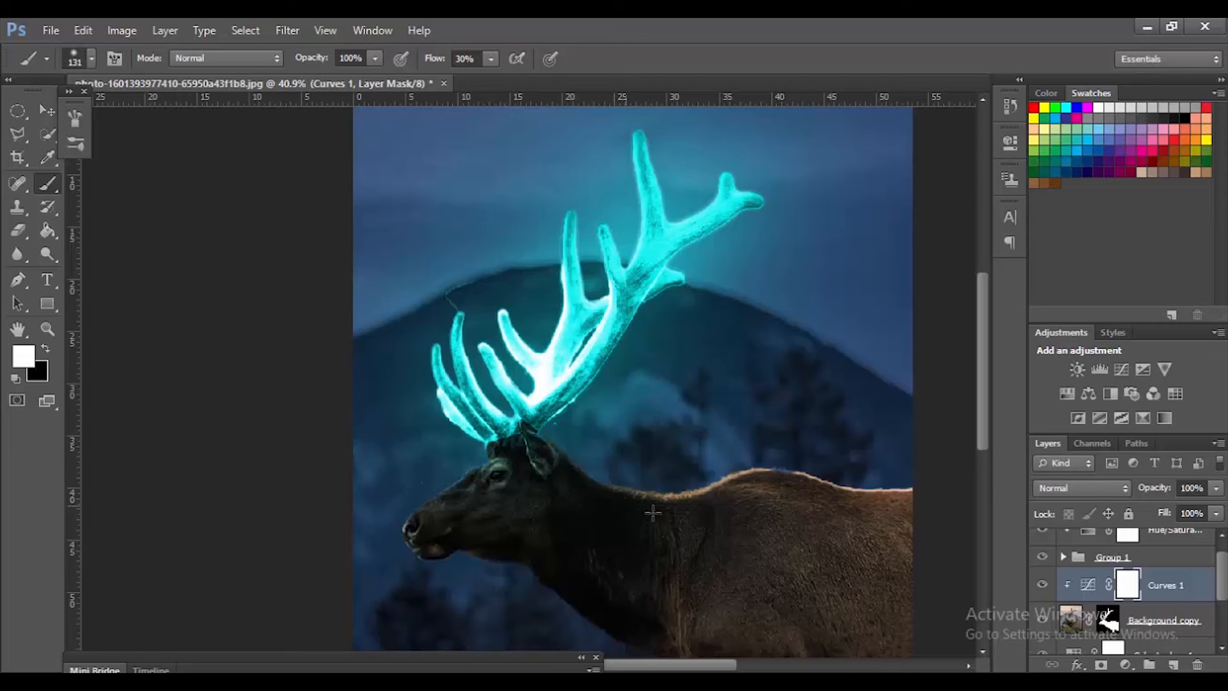
# Step: Paint black on the Curves 1 mask over the elk's face, neck and back to lift the darkening there
pyautogui.click(45, 346)
pyautogui.click(26, 357)
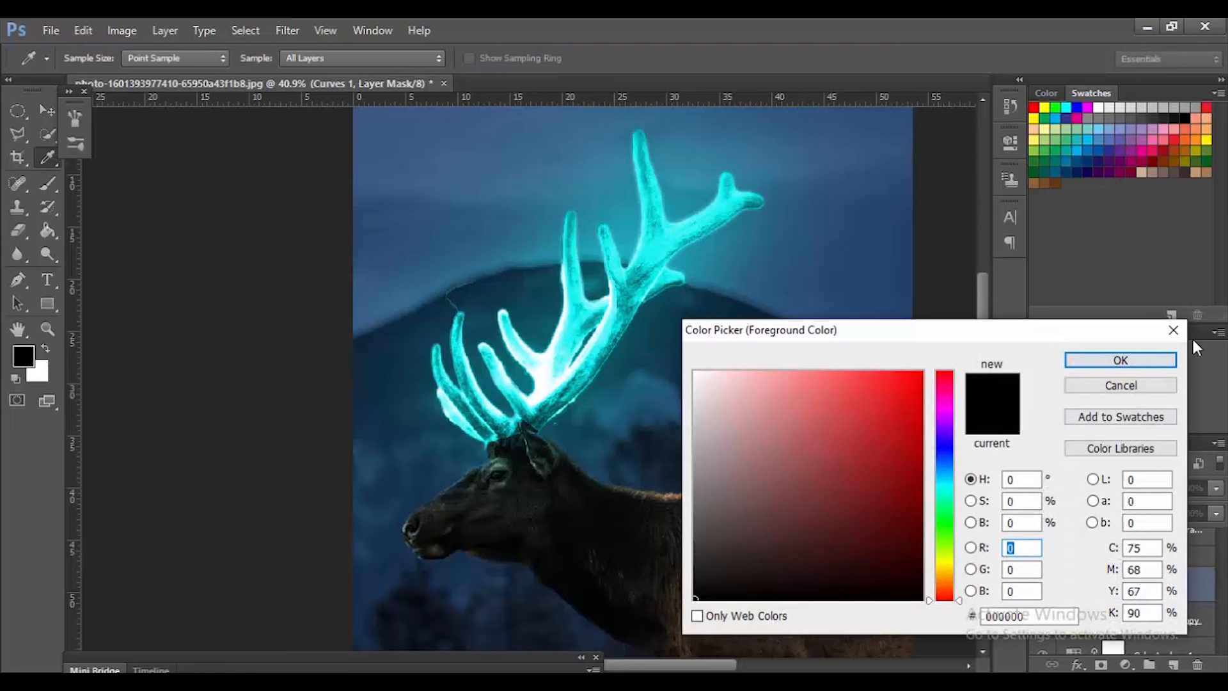
pyautogui.click(1127, 366)
pyautogui.moveTo(423, 496)
pyautogui.mouseDown()
pyautogui.moveTo(484, 447)
pyautogui.moveTo(512, 458)
pyautogui.moveTo(527, 446)
pyautogui.moveTo(479, 457)
pyautogui.moveTo(583, 447)
pyautogui.moveTo(645, 513)
pyautogui.moveTo(798, 489)
pyautogui.moveTo(702, 482)
pyautogui.moveTo(831, 480)
pyautogui.moveTo(864, 498)
pyautogui.moveTo(713, 480)
pyautogui.moveTo(560, 490)
pyautogui.moveTo(587, 478)
pyautogui.mouseUp()
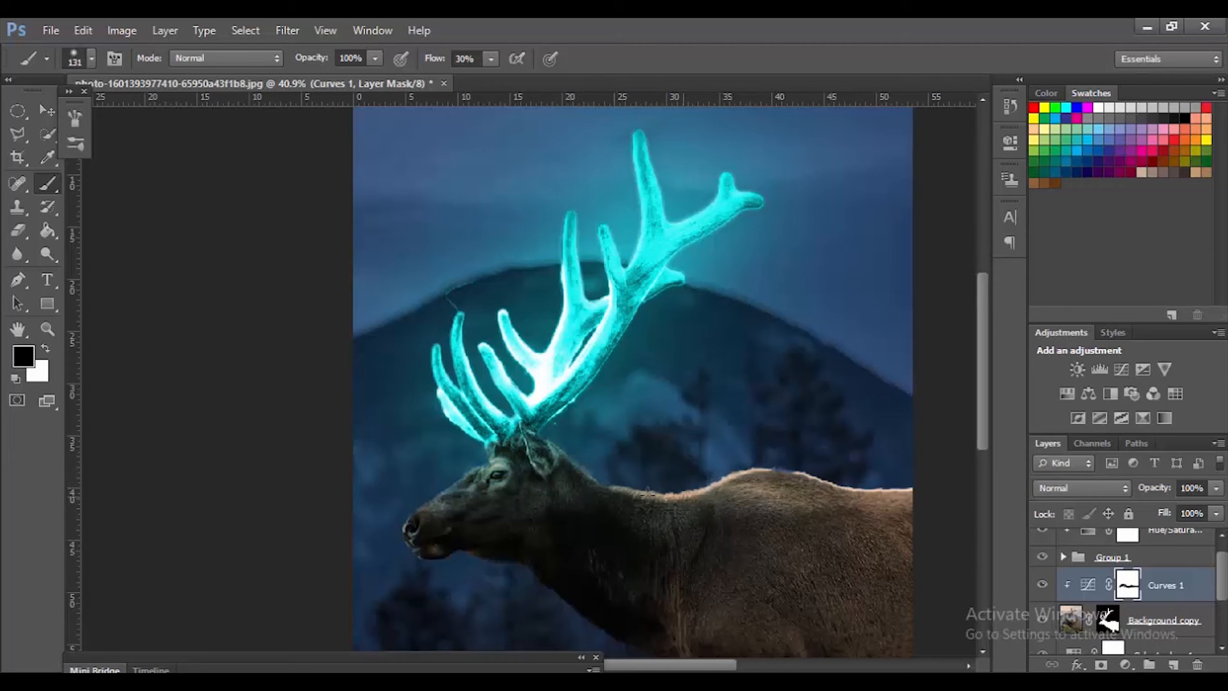
pyautogui.moveTo(441, 507)
pyautogui.mouseDown()
pyautogui.moveTo(423, 525)
pyautogui.moveTo(447, 552)
pyautogui.moveTo(501, 565)
pyautogui.moveTo(520, 545)
pyautogui.moveTo(503, 563)
pyautogui.moveTo(444, 539)
pyautogui.moveTo(479, 537)
pyautogui.mouseUp()
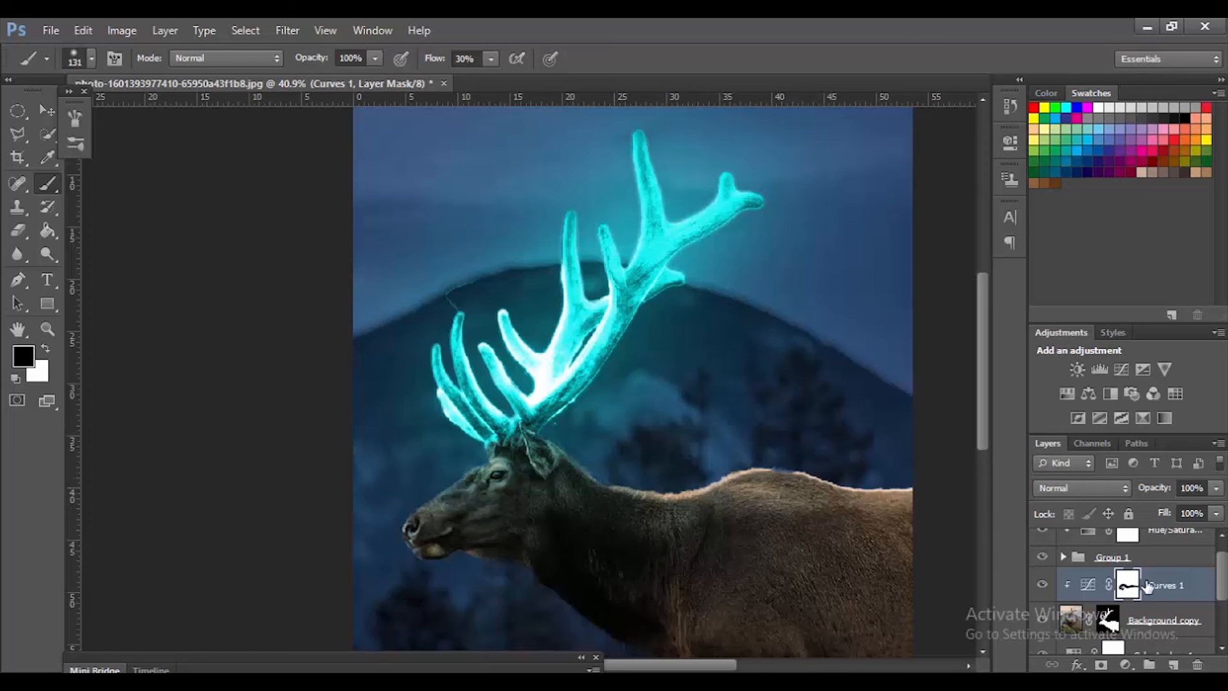
pyautogui.moveTo(643, 518)
pyautogui.mouseDown()
pyautogui.moveTo(871, 521)
pyautogui.moveTo(832, 531)
pyautogui.moveTo(900, 511)
pyautogui.moveTo(861, 566)
pyautogui.mouseUp()
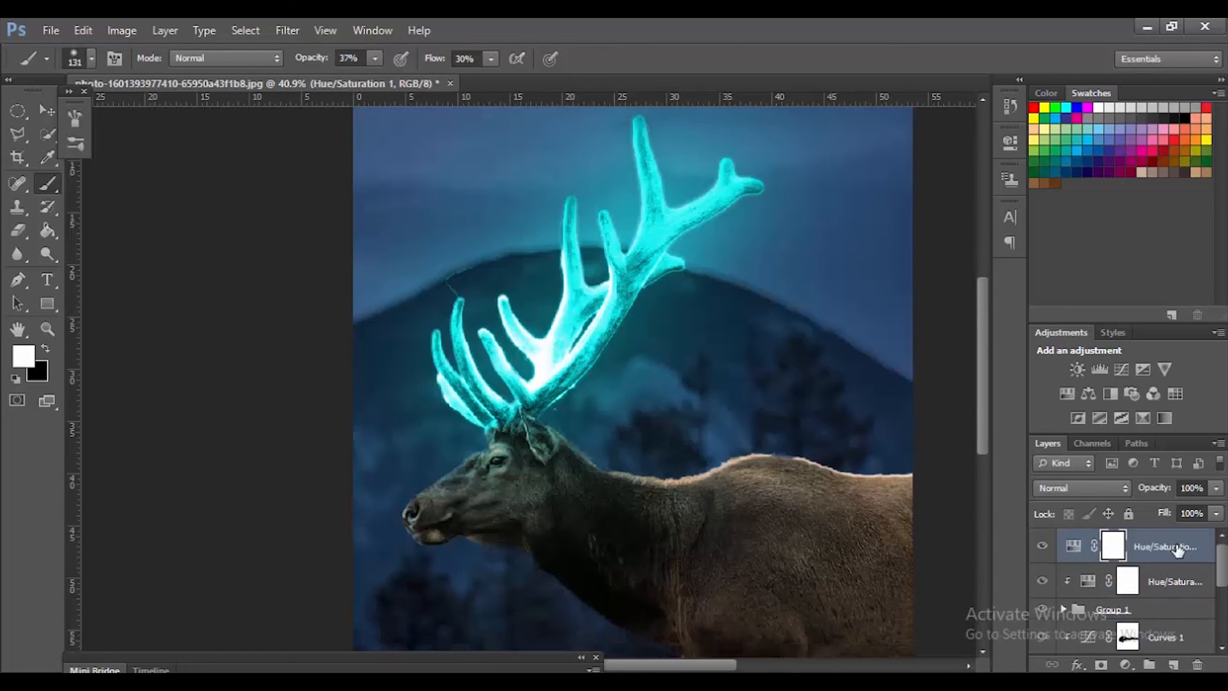
# Step: Place an unclipped copy of the cyan Hue/Saturation adjustment between Group 1 and Curves 1, and invert its mask to black
pyautogui.click(1179, 549)
pyautogui.moveTo(1179, 549); pyautogui.dragTo(1145, 622)
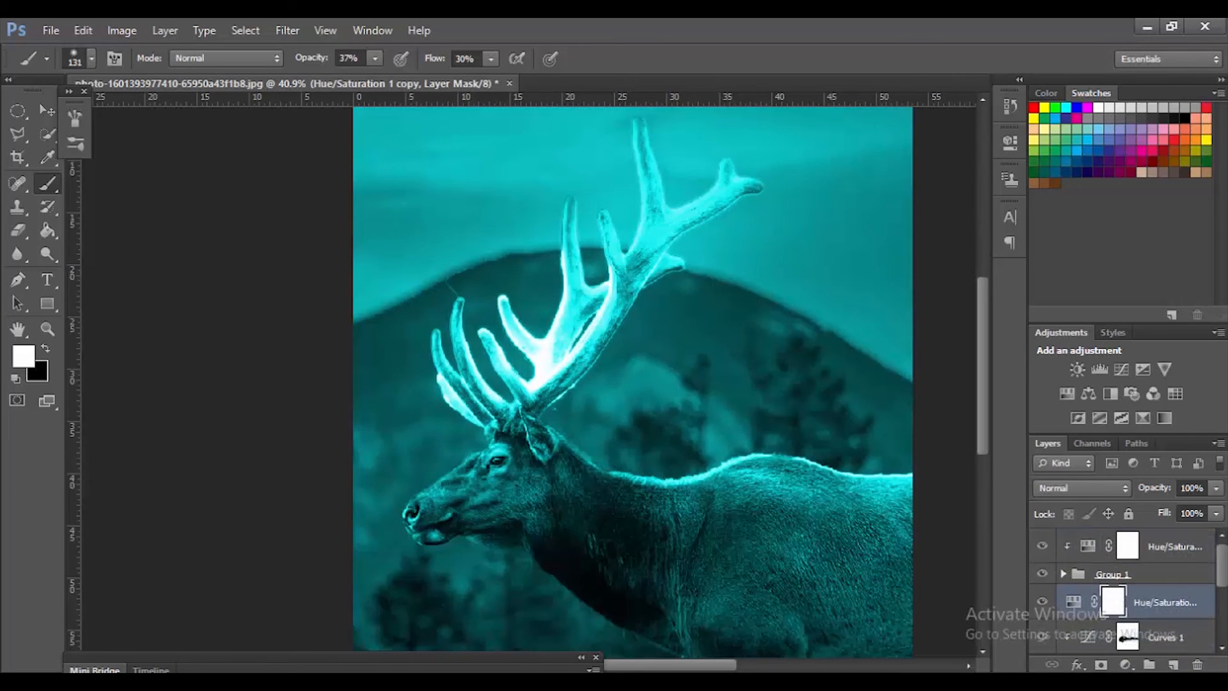
pyautogui.scroll(-3, 1126, 589)
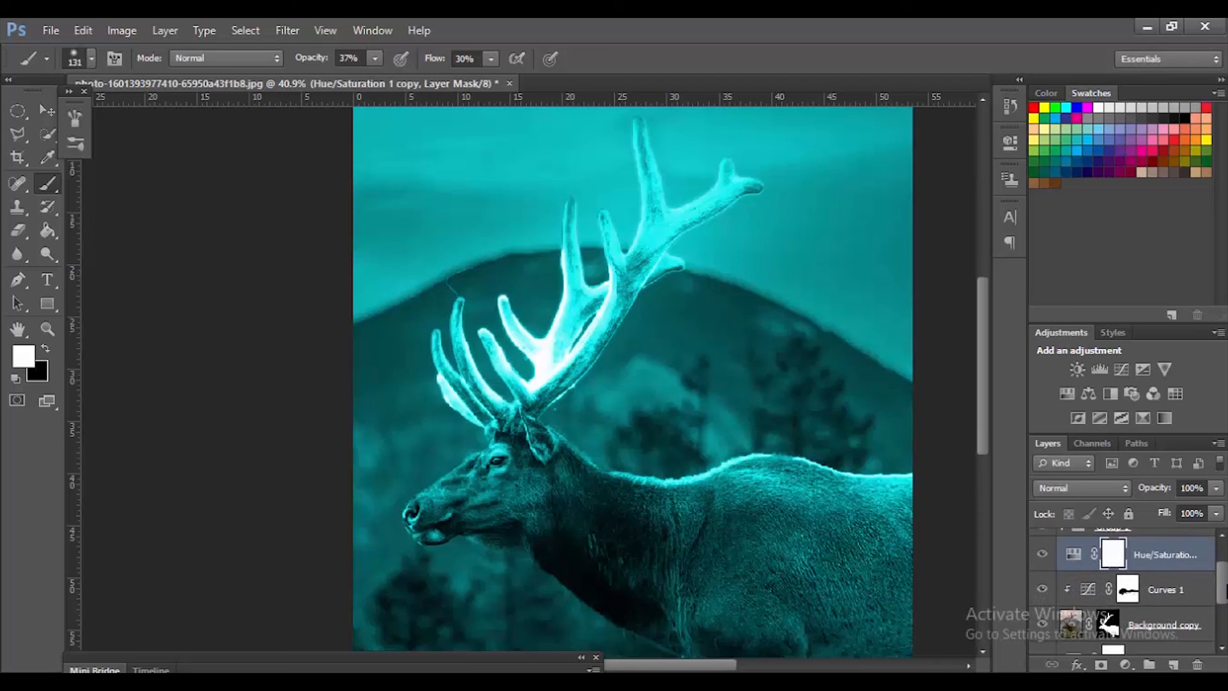
pyautogui.scroll(2, 1126, 589)
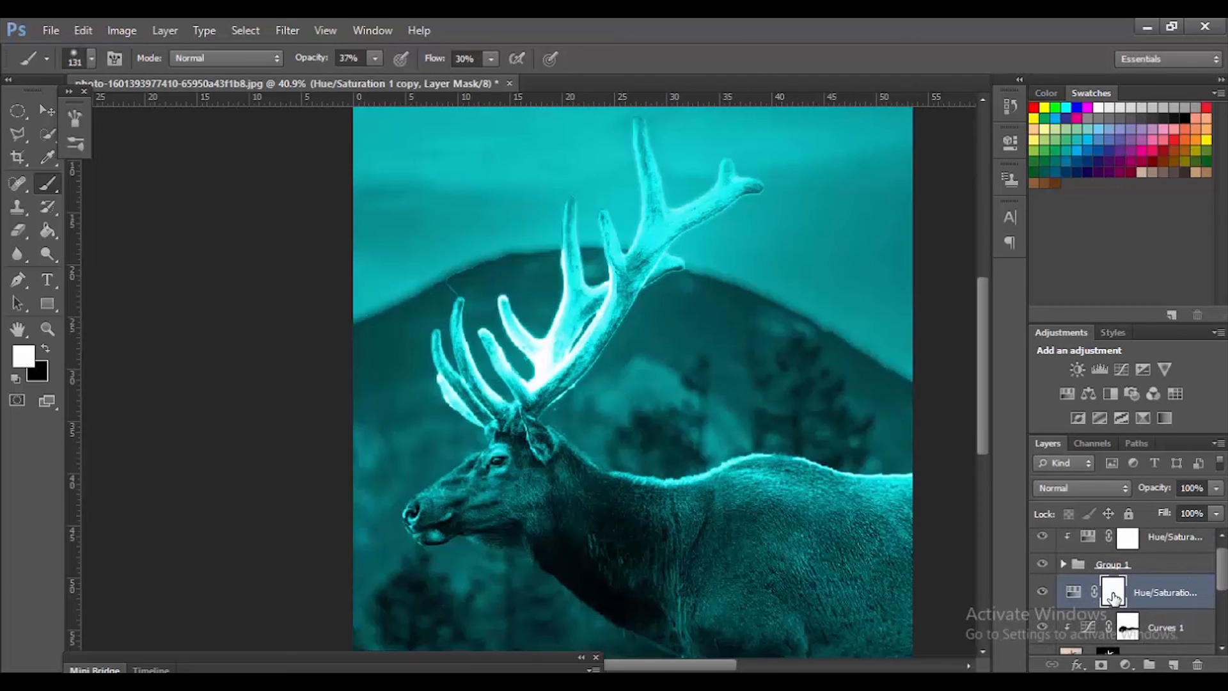
pyautogui.hotkey('ctrl', 'i')
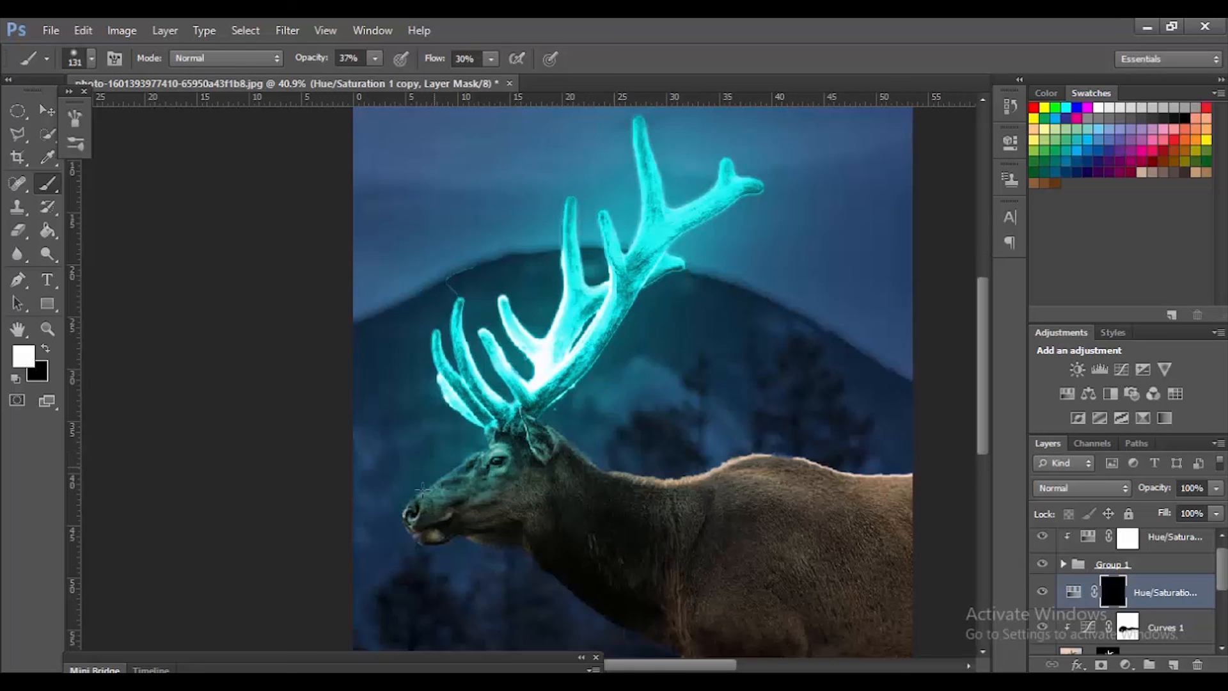
# Step: Paint white at 37% opacity on the copied Hue/Saturation mask along the elk's neck and back to add cyan light
pyautogui.moveTo(572, 458)
pyautogui.mouseDown()
pyautogui.moveTo(672, 471)
pyautogui.moveTo(761, 458)
pyautogui.moveTo(694, 460)
pyautogui.mouseUp()
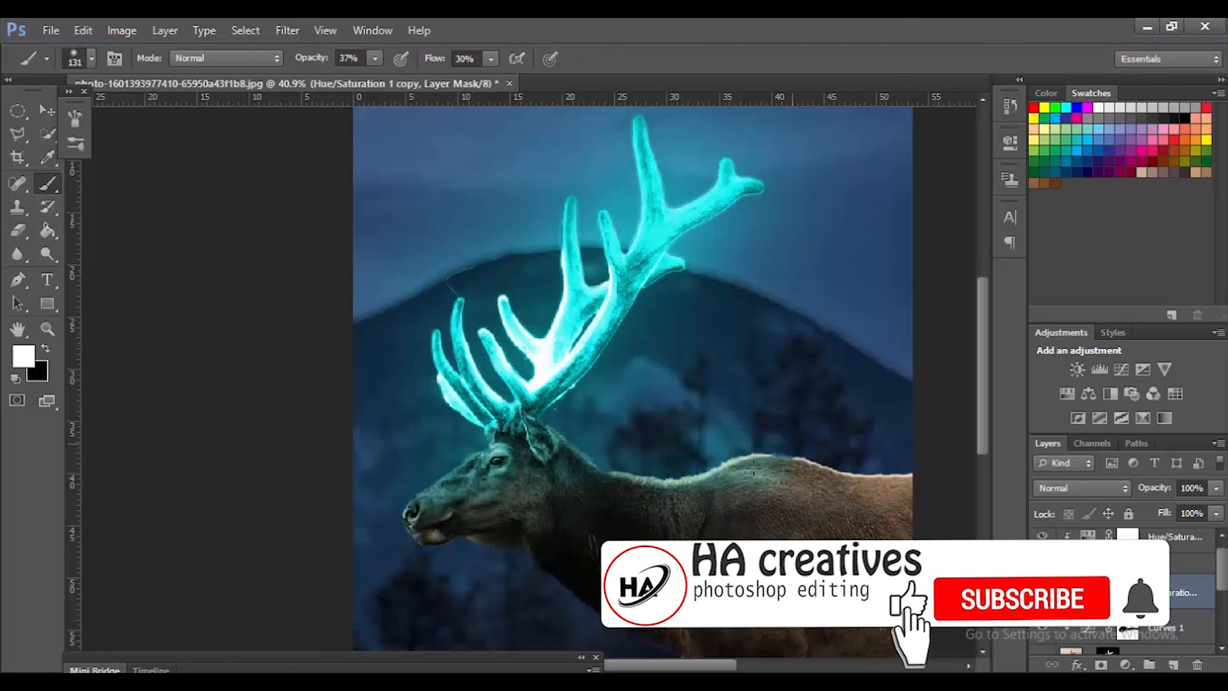
pyautogui.moveTo(770, 473)
pyautogui.mouseDown()
pyautogui.moveTo(819, 461)
pyautogui.moveTo(772, 494)
pyautogui.moveTo(869, 467)
pyautogui.moveTo(846, 477)
pyautogui.mouseUp()
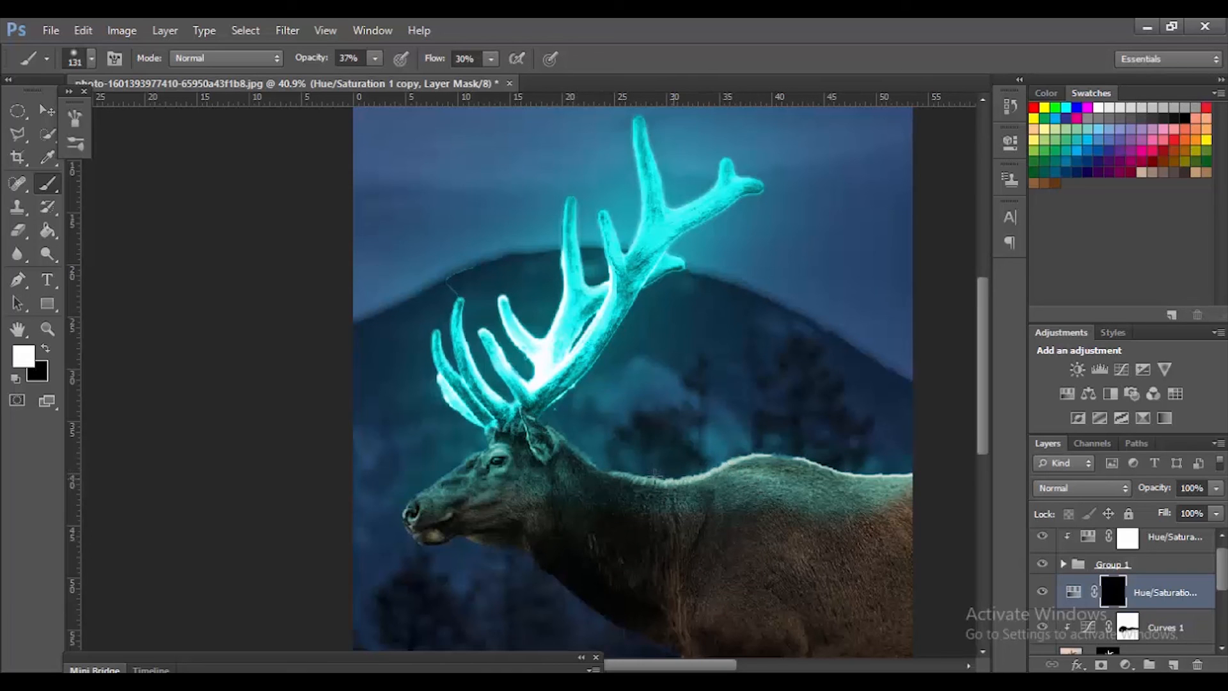
pyautogui.moveTo(844, 476); pyautogui.dragTo(858, 475)
# Step: Raise the brush opacity to 57% and paint stronger cyan light on the elk's muzzle and forehead
pyautogui.click(375, 58)
pyautogui.moveTo(373, 75)
pyautogui.mouseDown()
pyautogui.moveTo(428, 79)
pyautogui.moveTo(393, 79)
pyautogui.mouseUp()
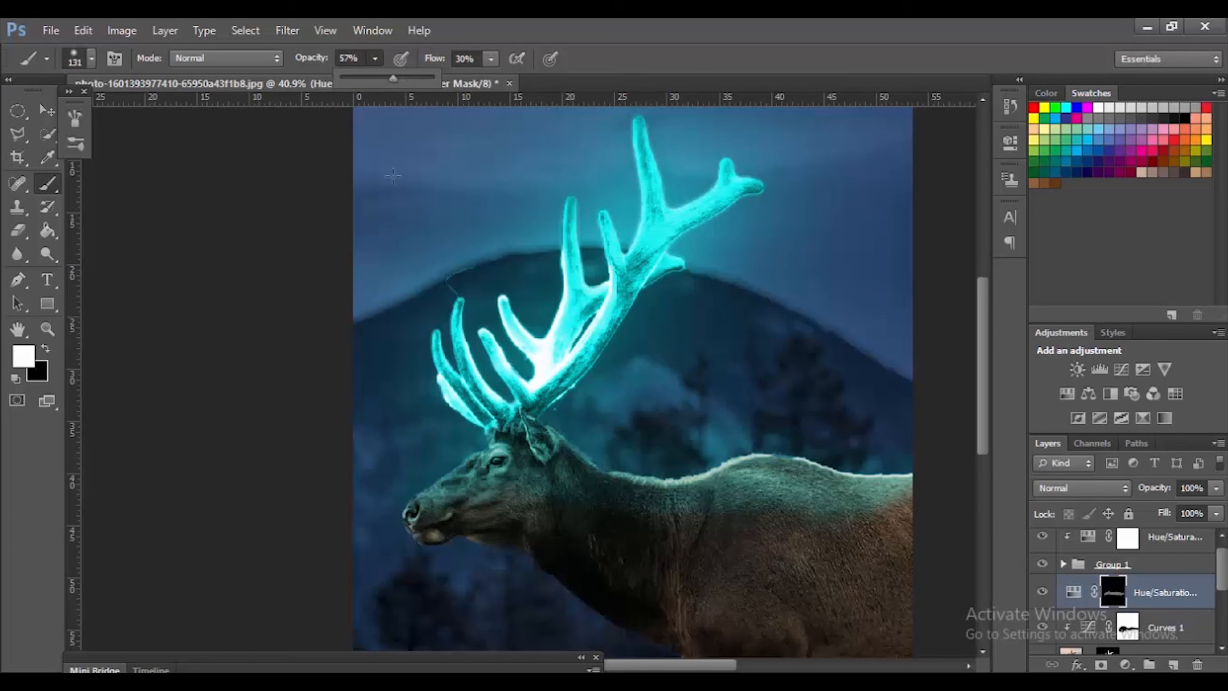
pyautogui.click(426, 481)
pyautogui.moveTo(460, 479); pyautogui.dragTo(436, 487)
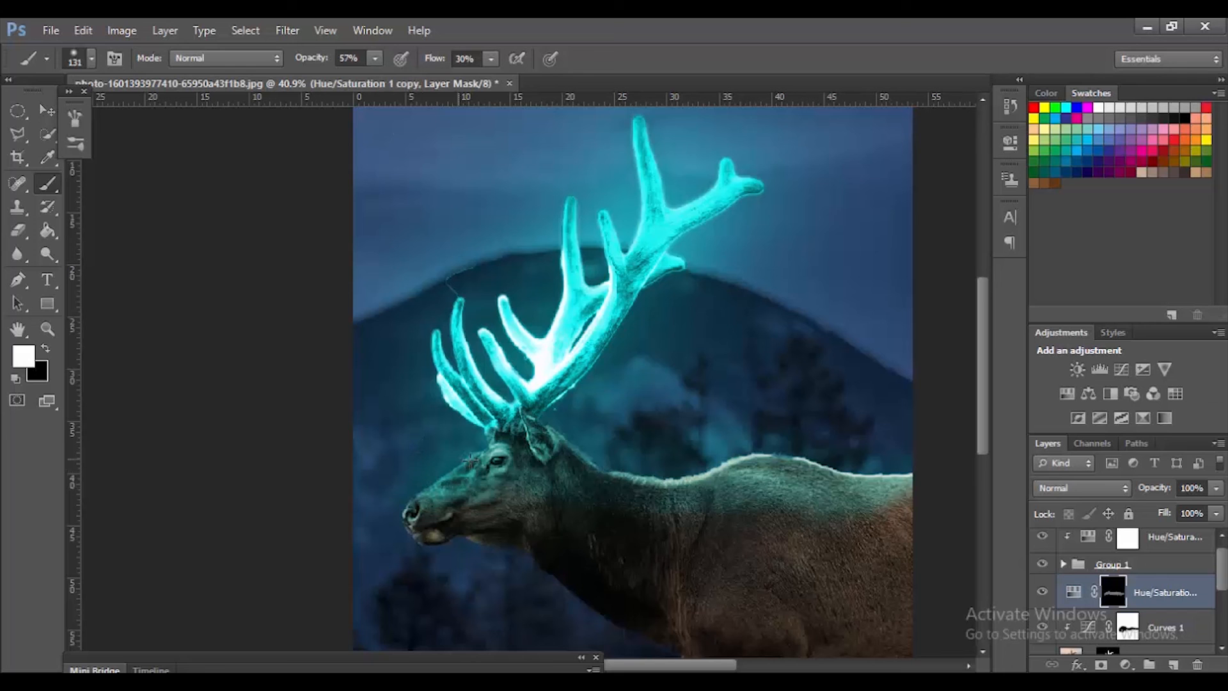